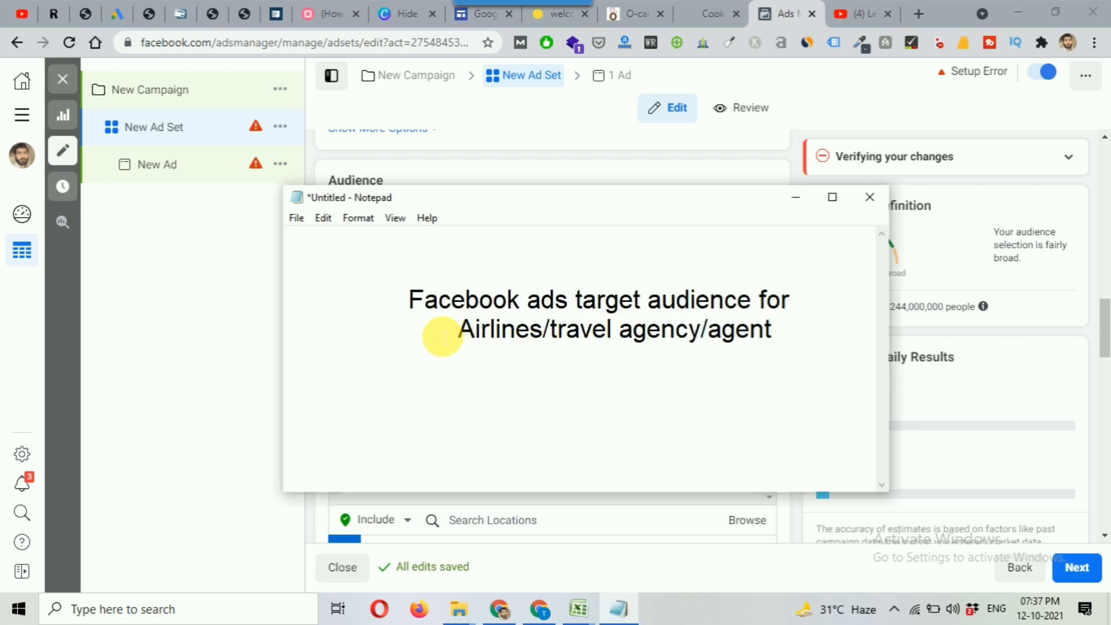
# Minimise the Notepad note and look at the Facebook Ads course playlist on YouTube before returning to Ads Manager.
pyautogui.moveTo(452, 329); pyautogui.dragTo(785, 330)
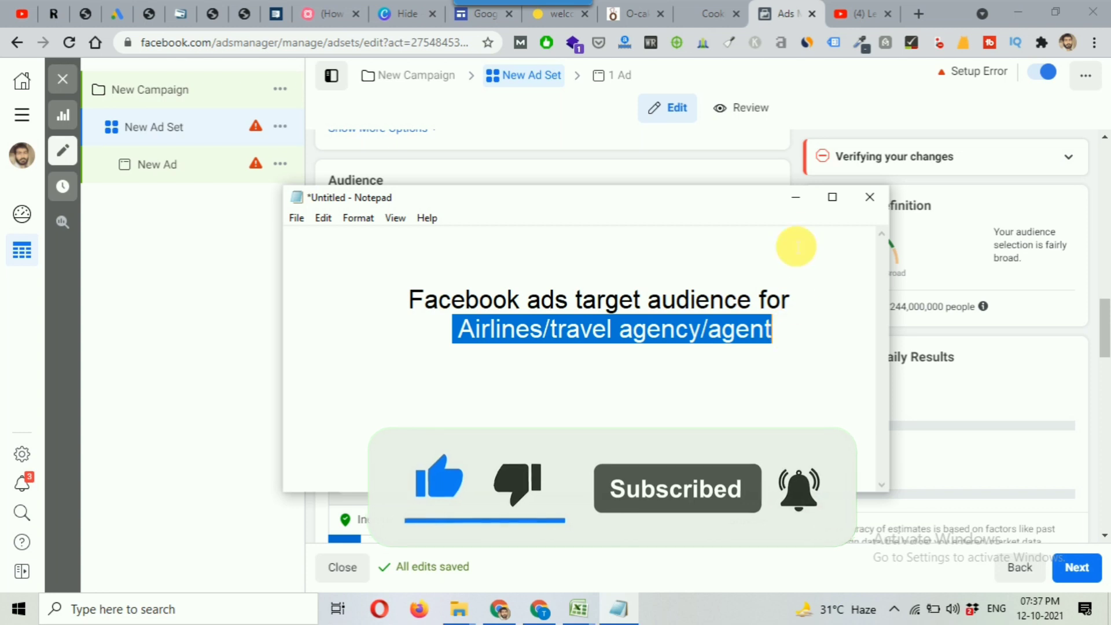
pyautogui.click(795, 199)
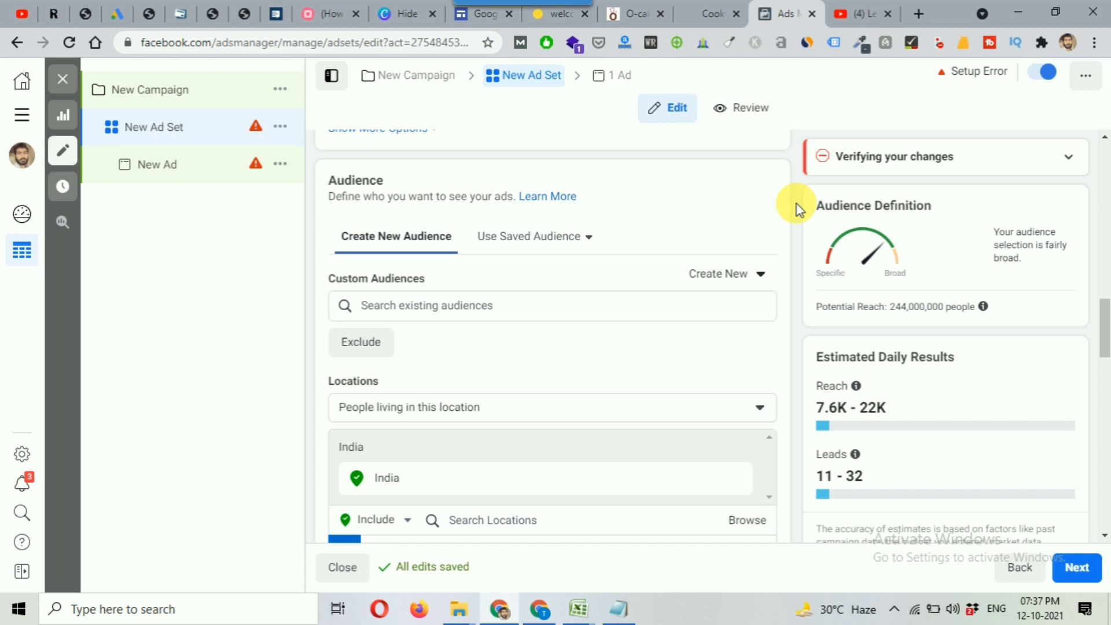
pyautogui.scroll(1, 797, 204)
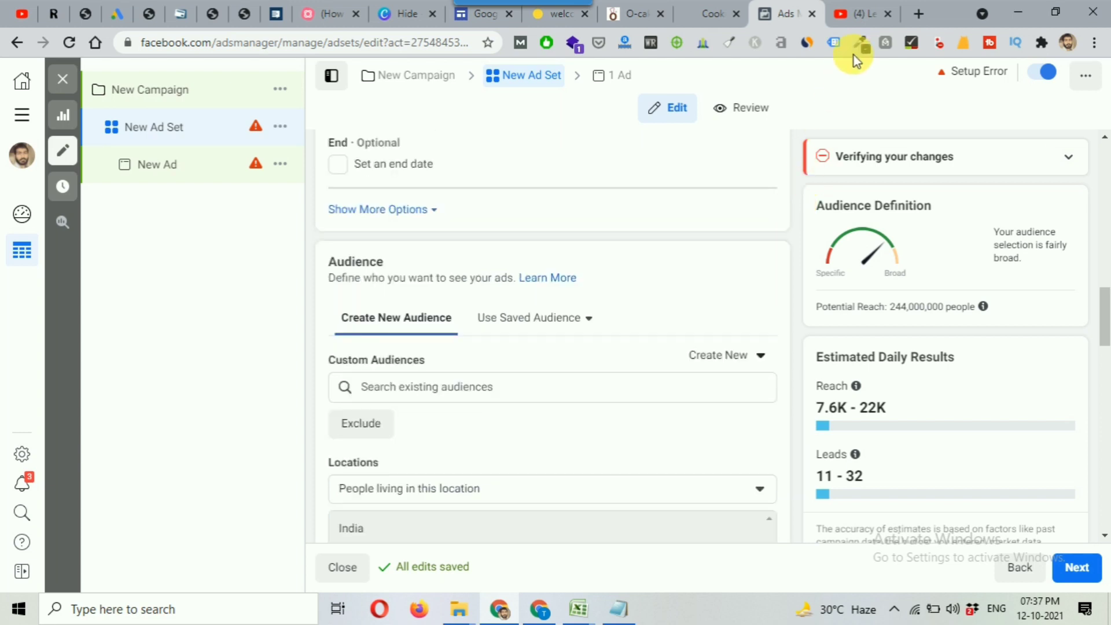
pyautogui.click(859, 18)
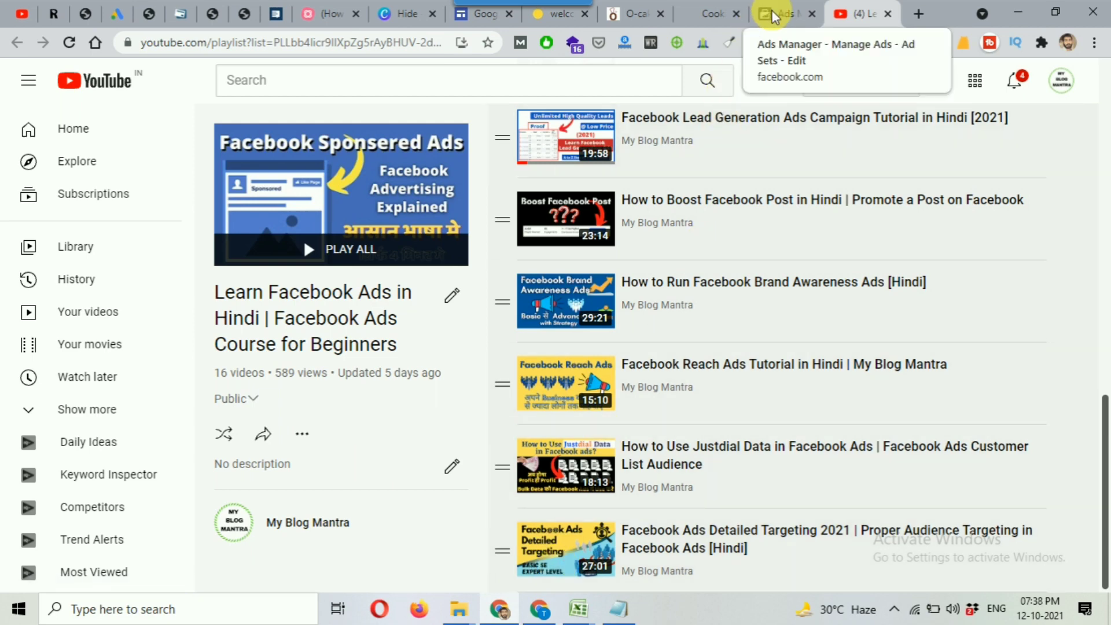
pyautogui.click(771, 12)
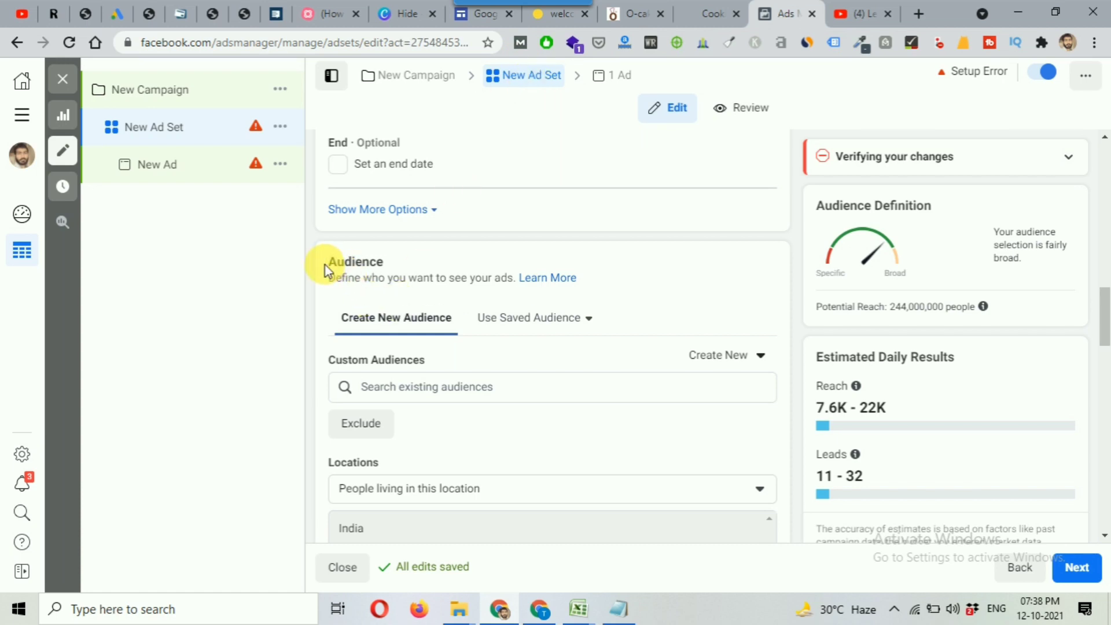
# Review the ad set's Audience section from custom audiences and locations down to the age and detailed targeting settings.
pyautogui.moveTo(326, 262); pyautogui.dragTo(367, 263)
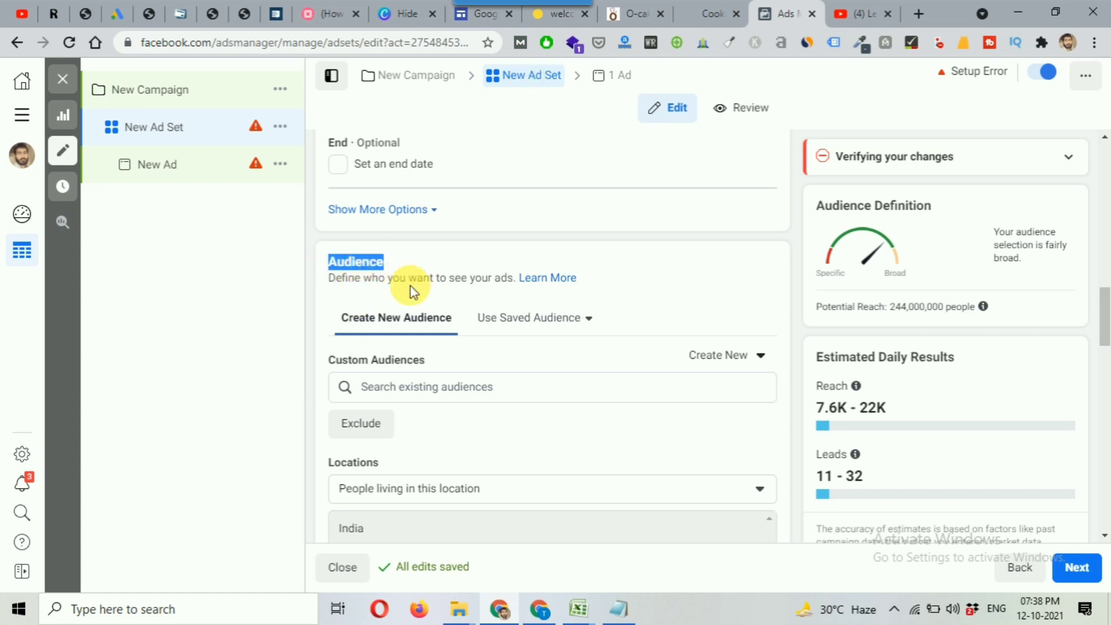
pyautogui.scroll(-3, 411, 291)
pyautogui.scroll(-1, 411, 290)
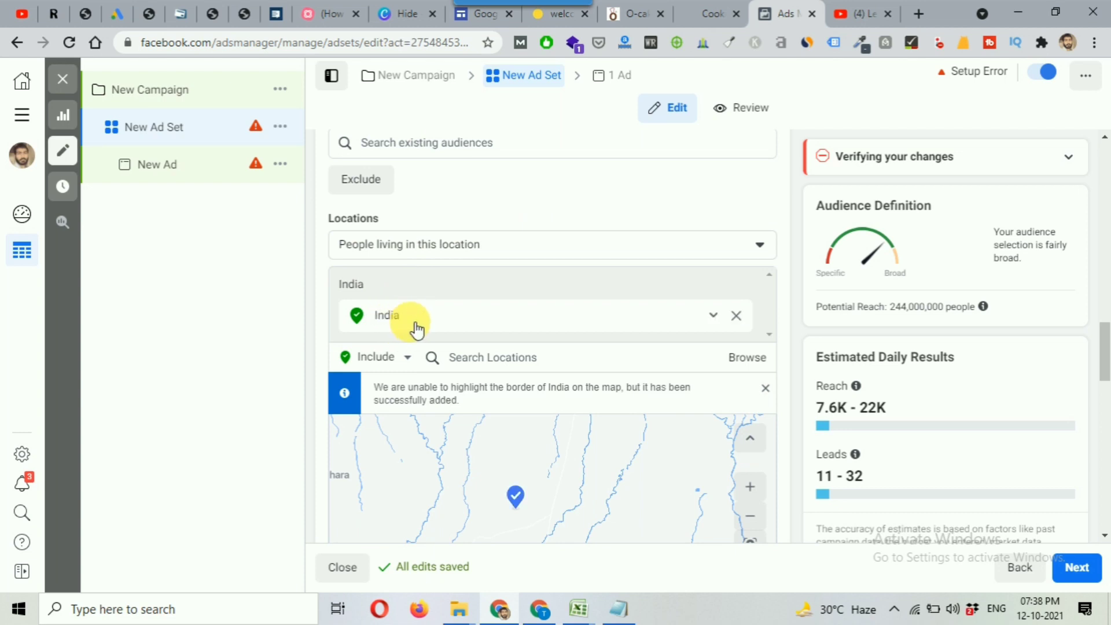
pyautogui.scroll(-1, 775, 296)
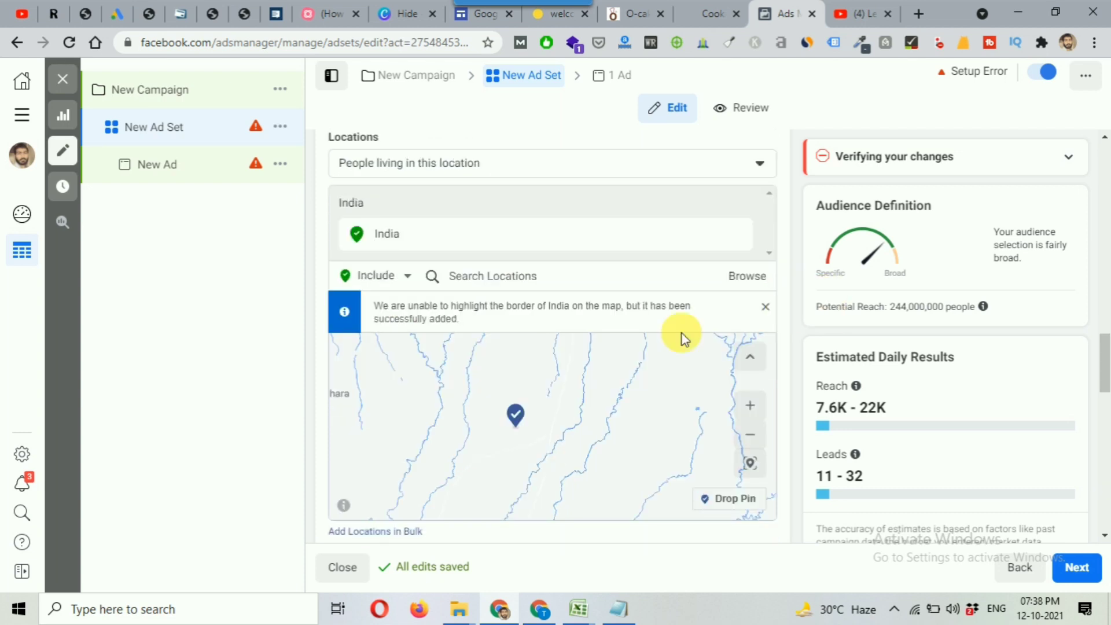
pyautogui.click(497, 280)
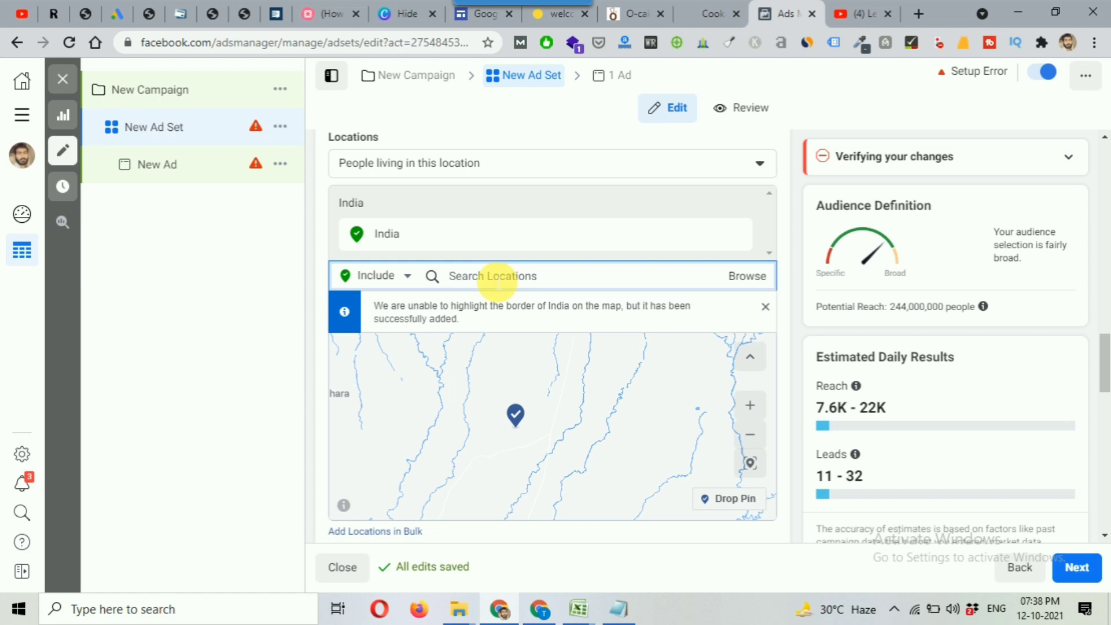
pyautogui.click(790, 293)
pyautogui.scroll(-3, 790, 293)
pyautogui.scroll(-3, 790, 293)
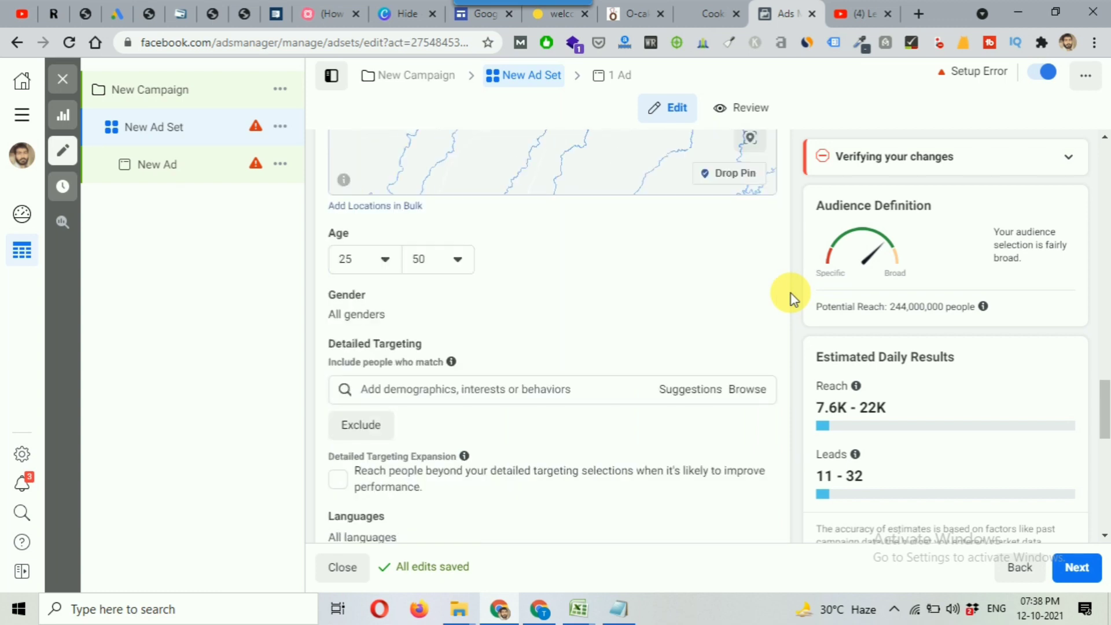
# Set the audience's minimum age to 22 and check the available maximum age choices.
pyautogui.click(369, 261)
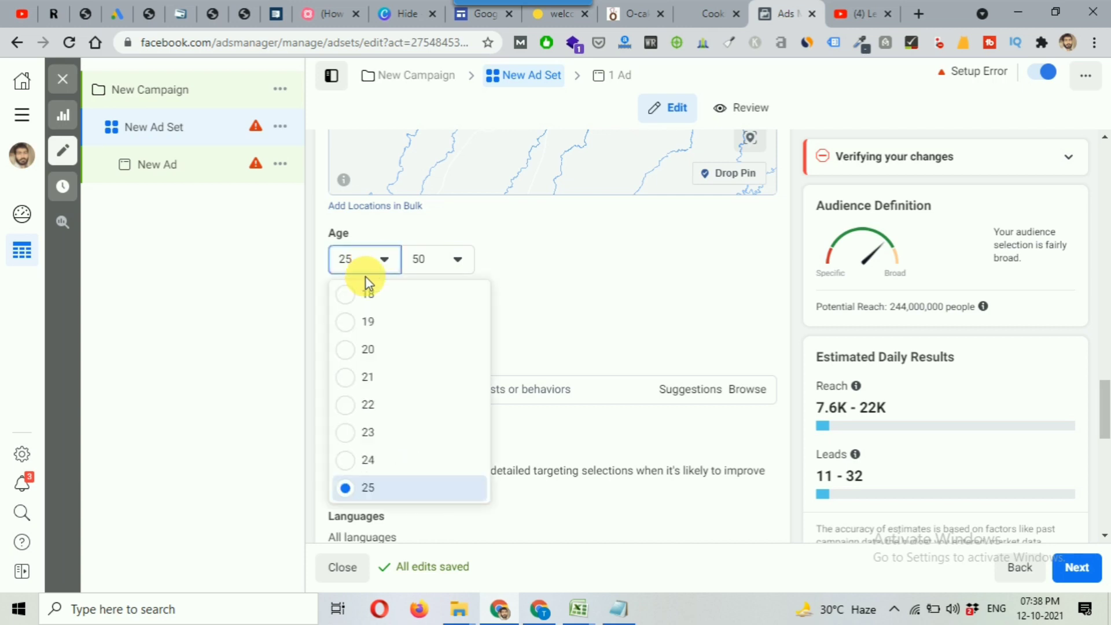
pyautogui.click(356, 405)
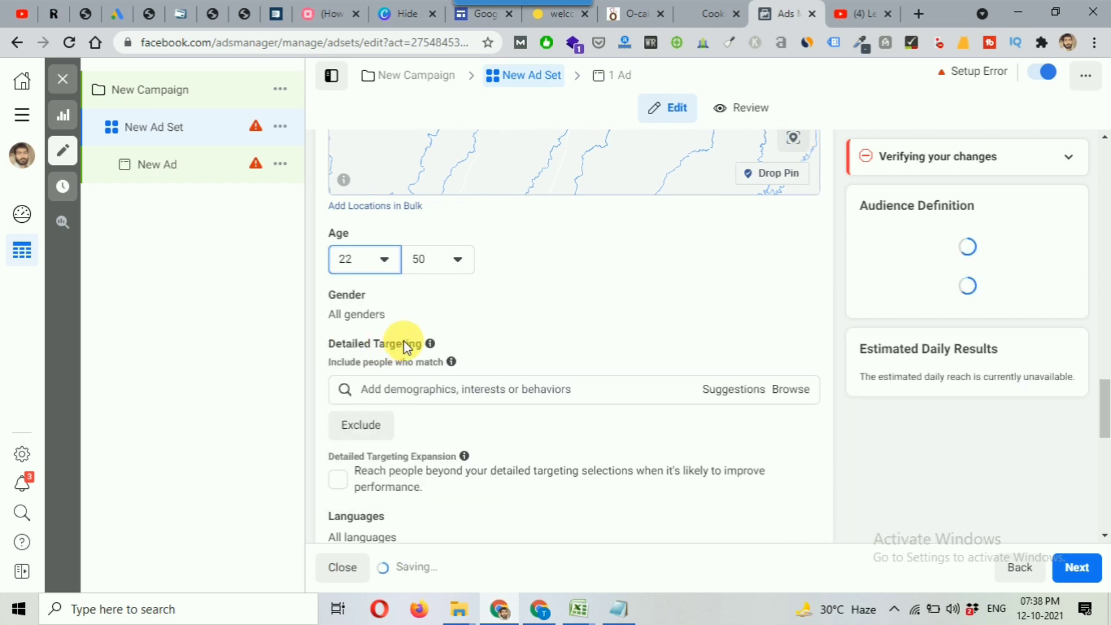
pyautogui.click(441, 263)
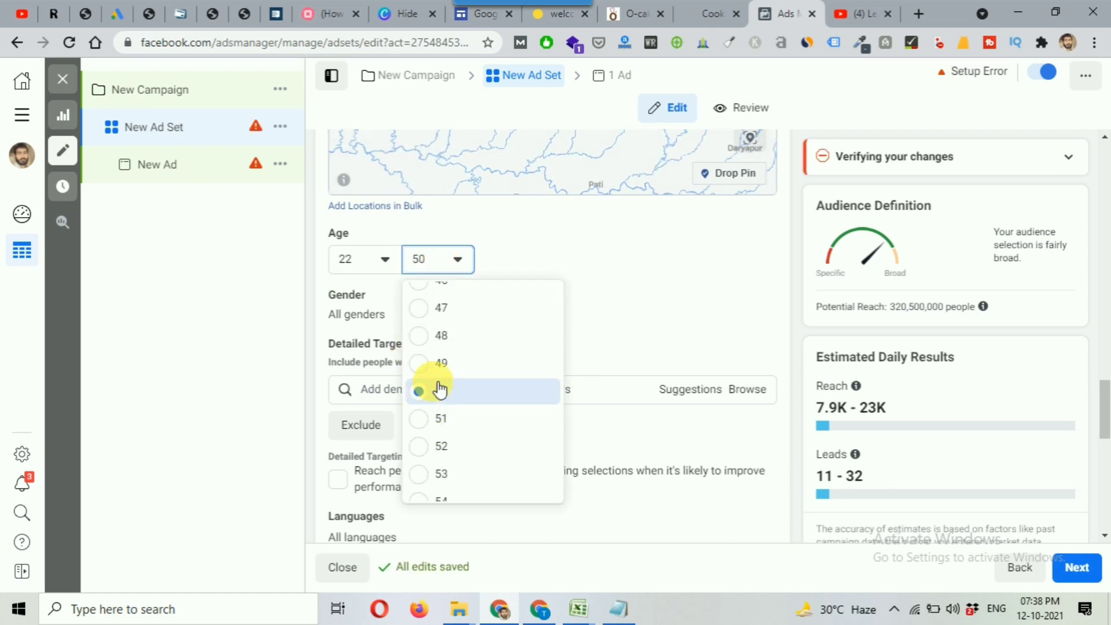
pyautogui.click(648, 305)
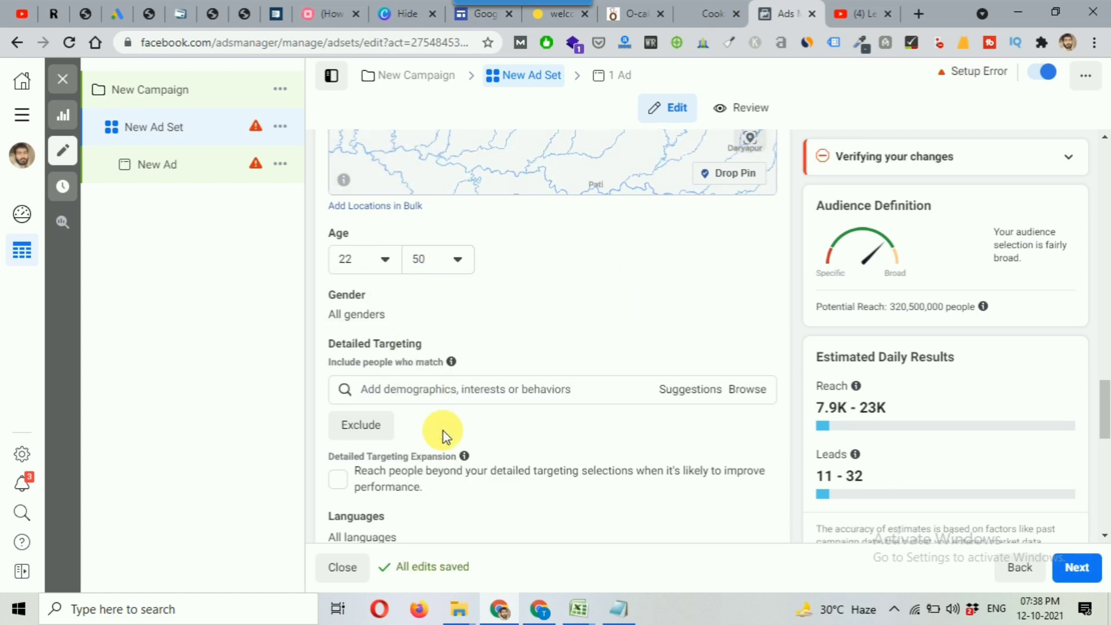
pyautogui.click(449, 261)
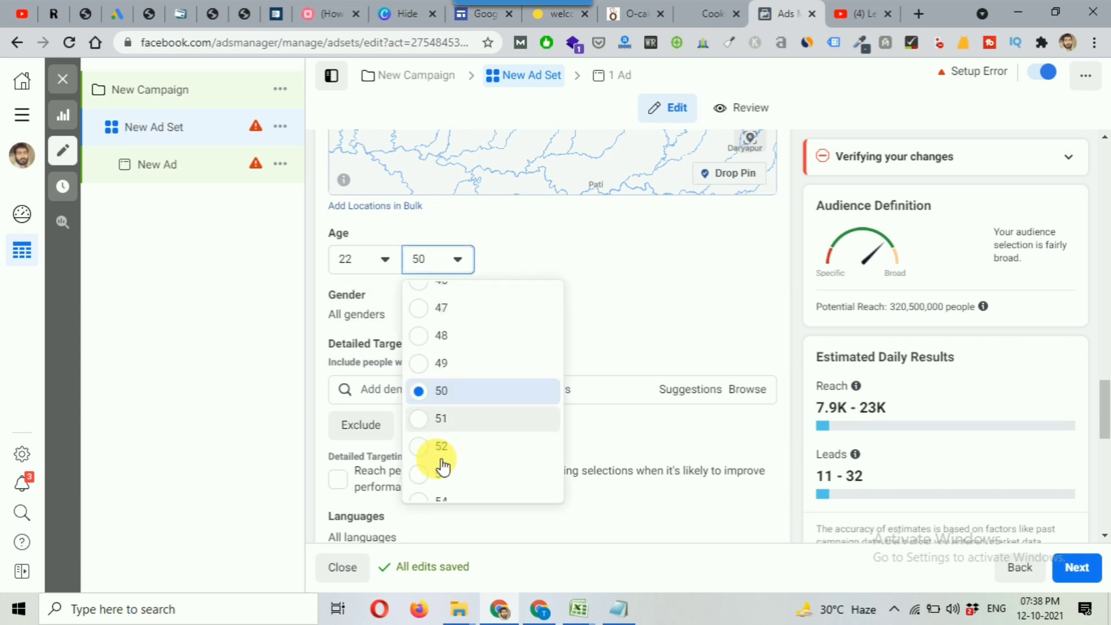
# Set the audience's minimum age to 18.
pyautogui.click(379, 260)
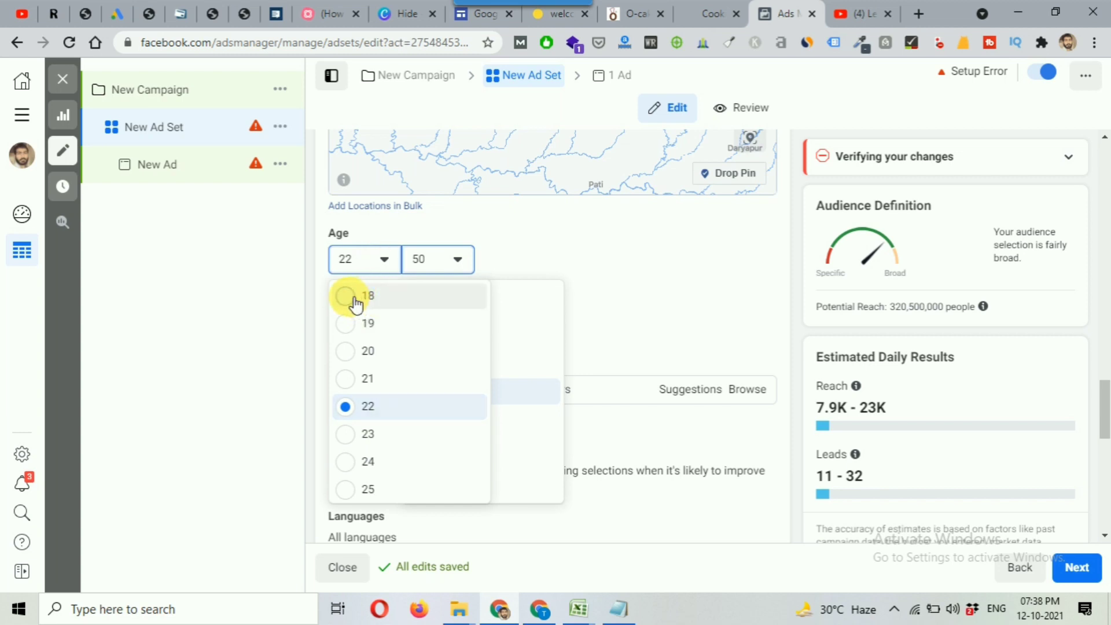
pyautogui.click(355, 296)
pyautogui.click(559, 255)
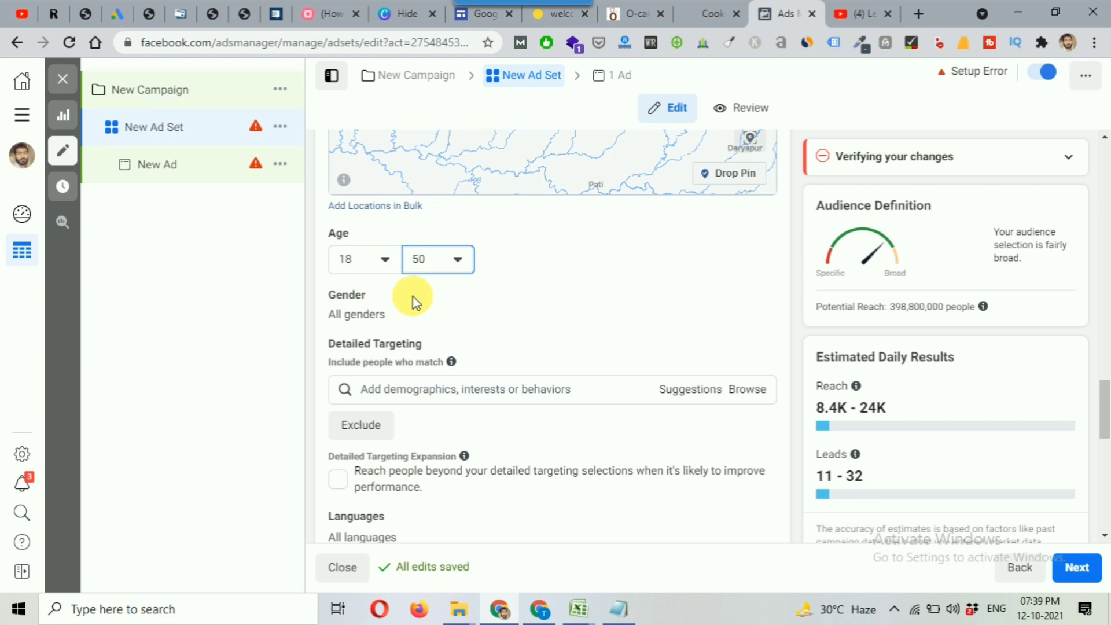
# Search detailed targeting for "newly" and add the Newlywed interest to the audience.
pyautogui.scroll(-1, 550, 312)
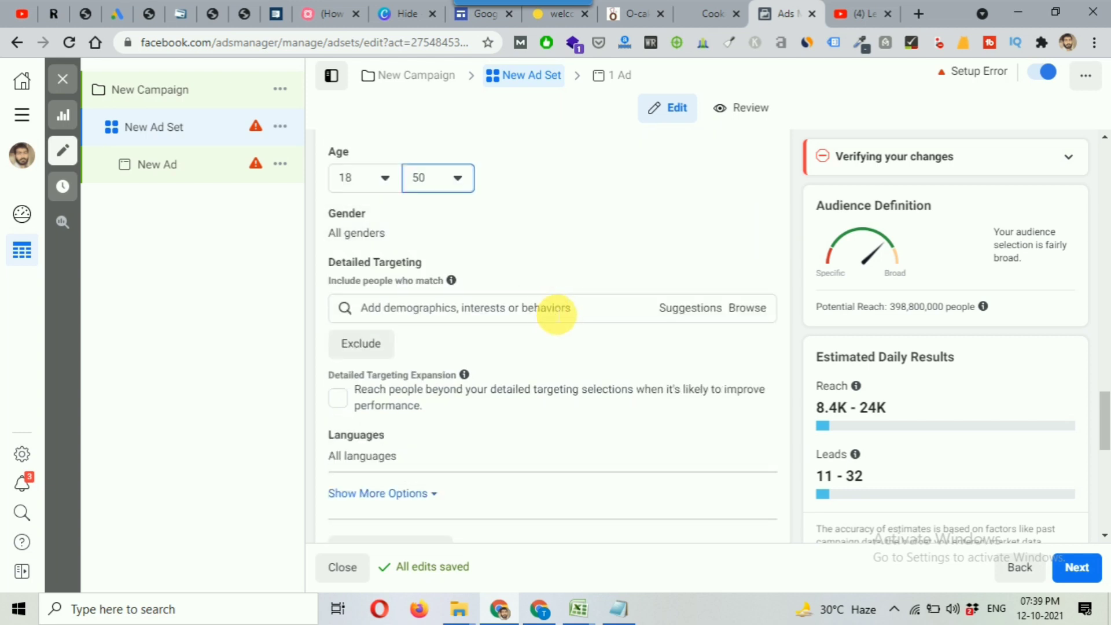
pyautogui.moveTo(328, 265); pyautogui.dragTo(427, 263)
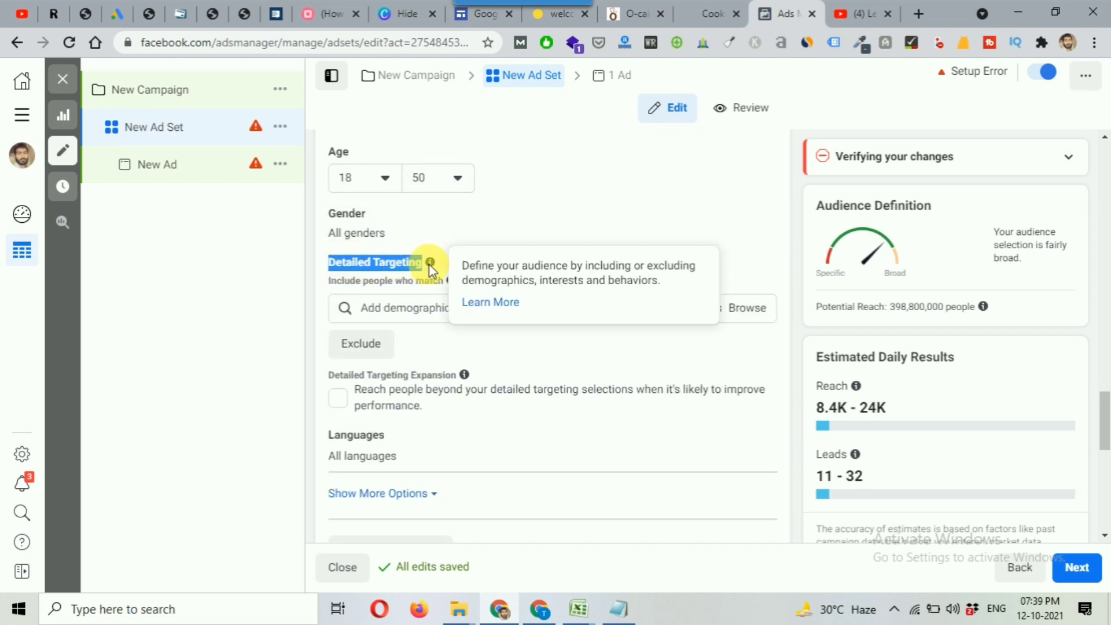
pyautogui.click(363, 265)
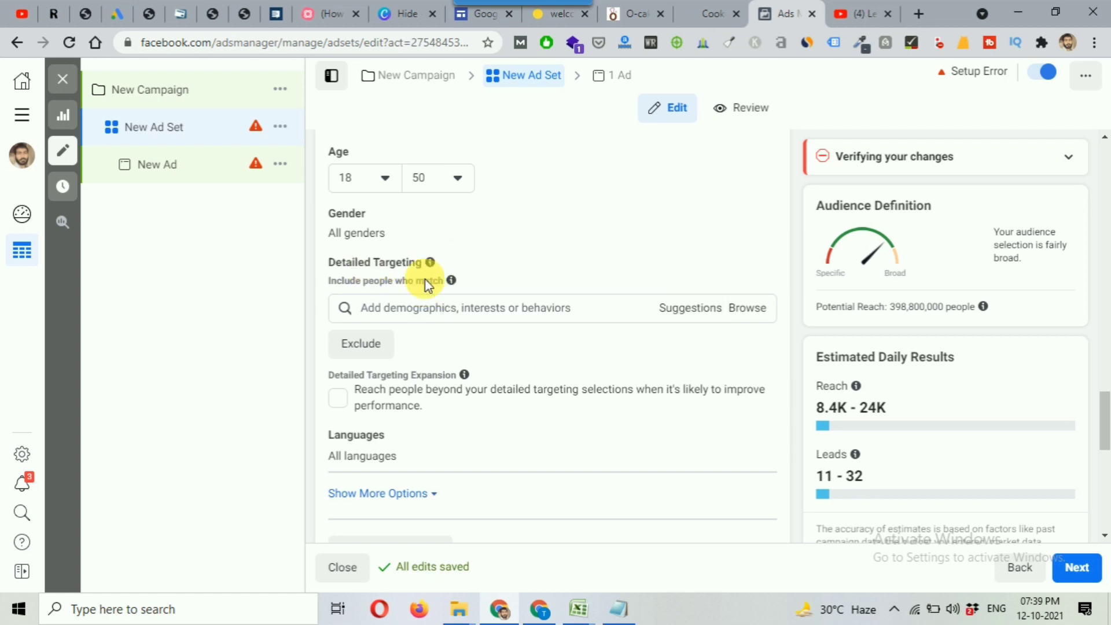
pyautogui.scroll(-1, 639, 255)
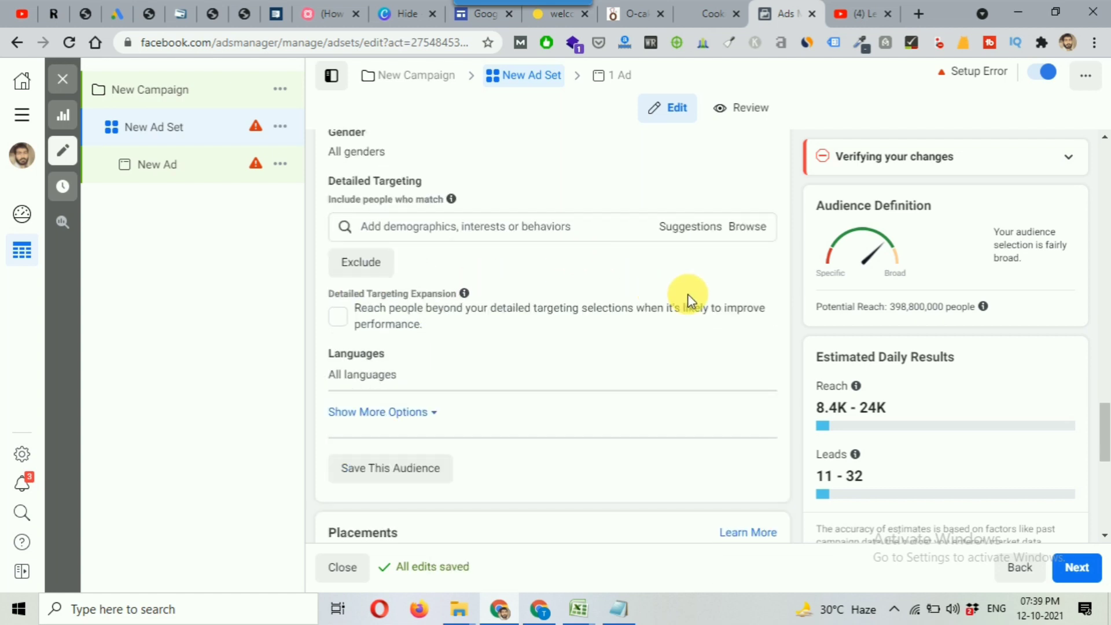
pyautogui.scroll(1, 688, 295)
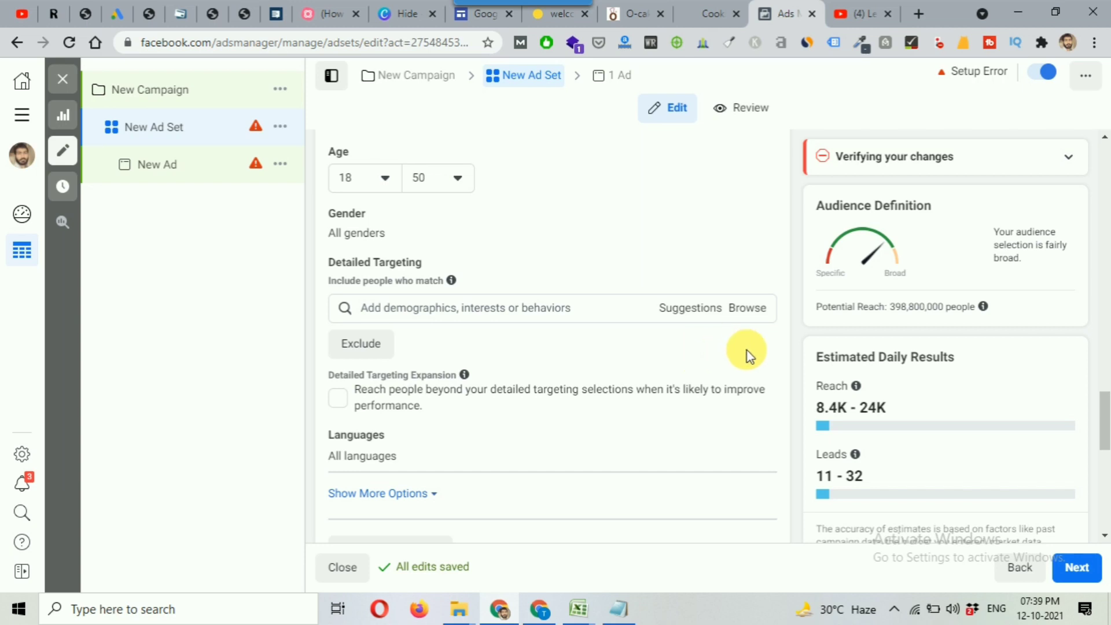
pyautogui.click(453, 311)
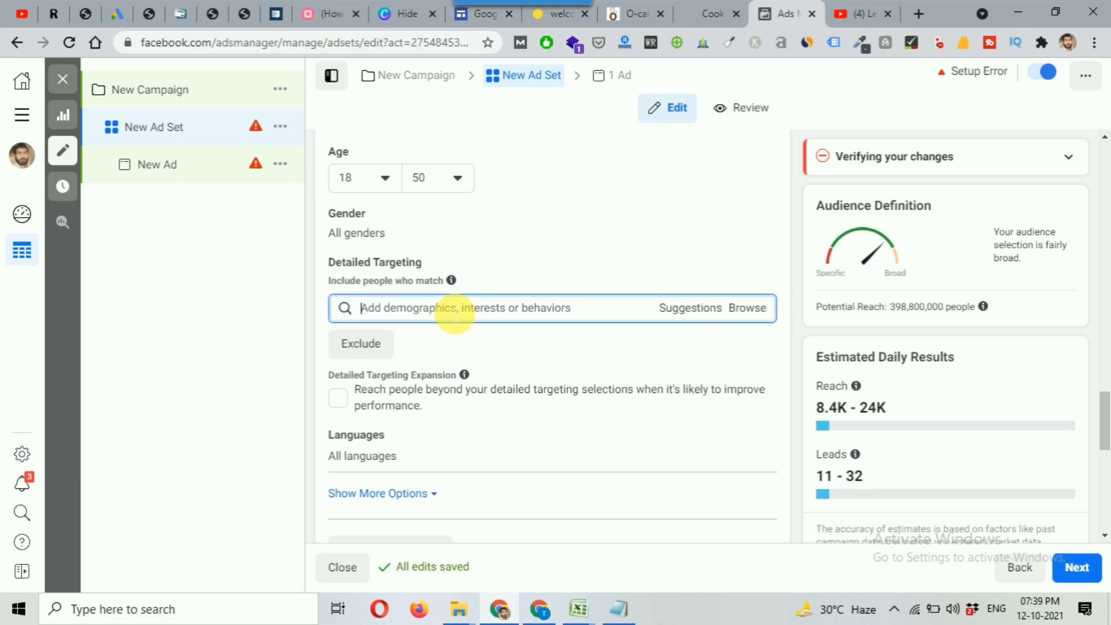
pyautogui.write('ne')
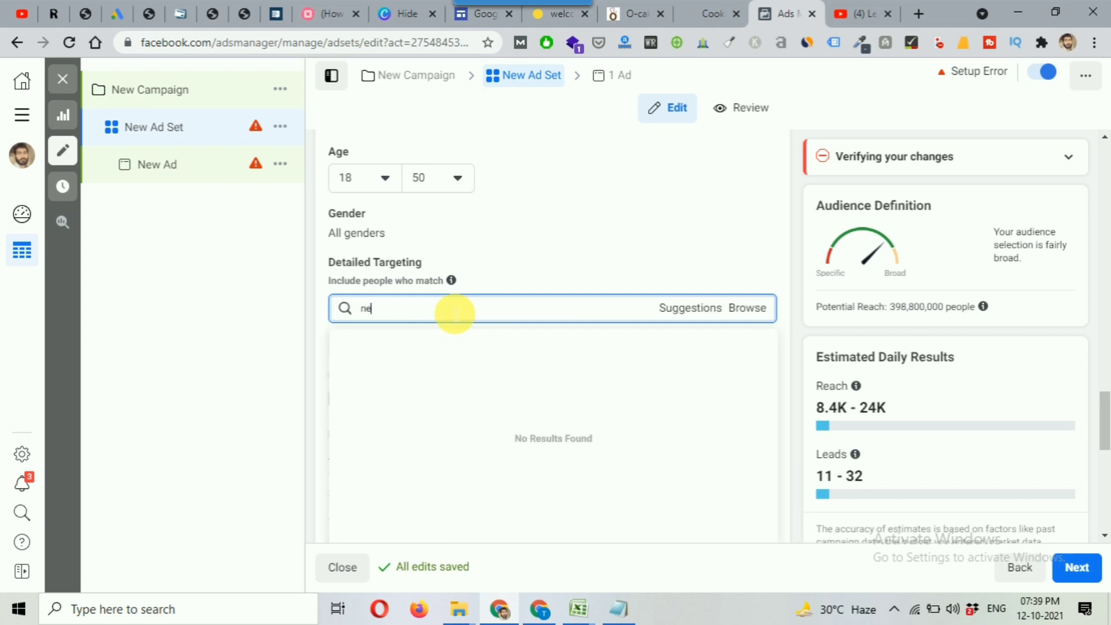
pyautogui.write('wly')
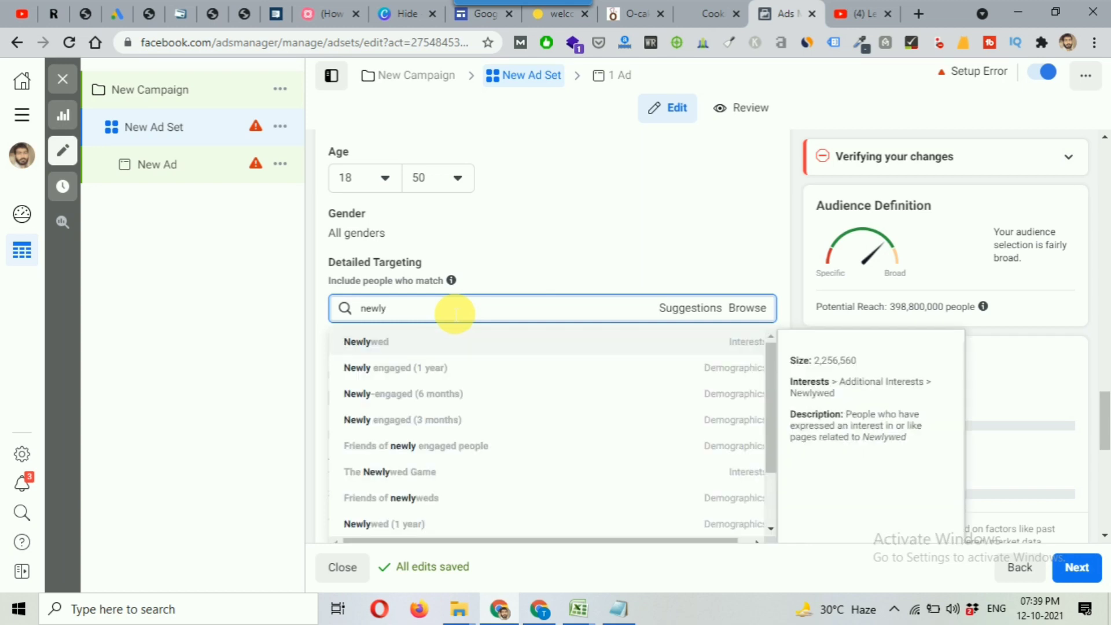
pyautogui.click(387, 347)
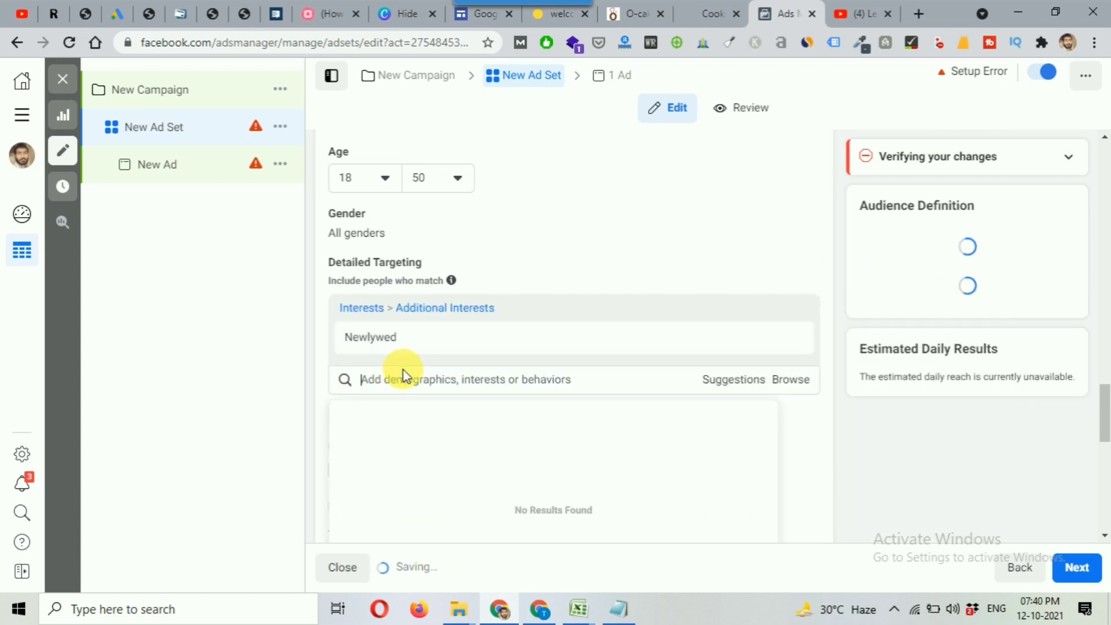
# Examine the detailed targeting suggestions for "newly" and for "anni" without adding any of them.
pyautogui.write('newly')
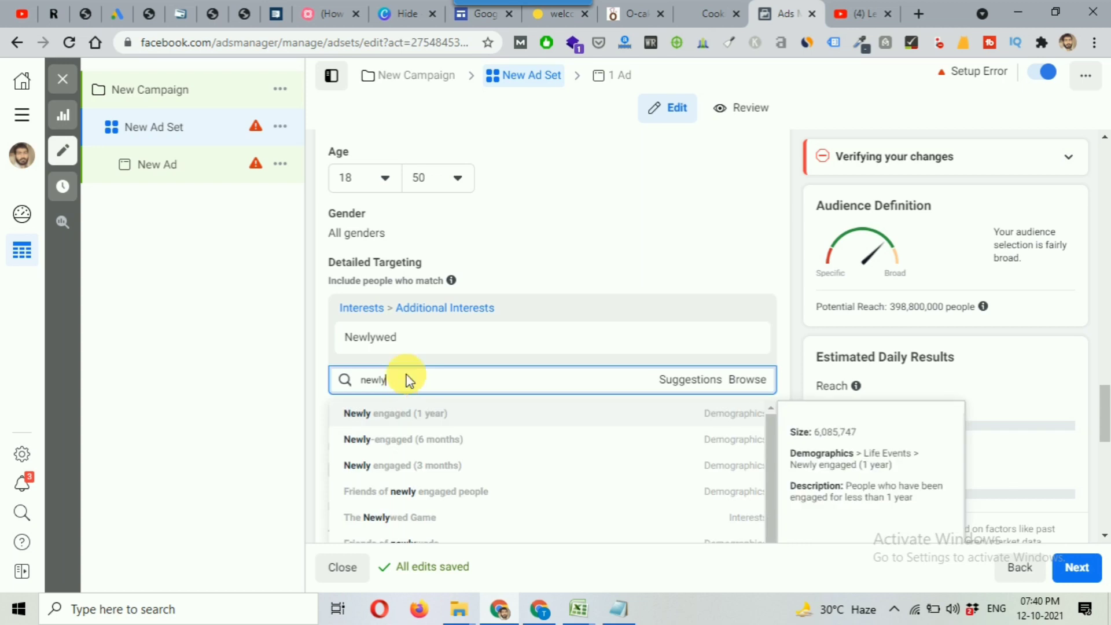
pyautogui.scroll(-1, 406, 380)
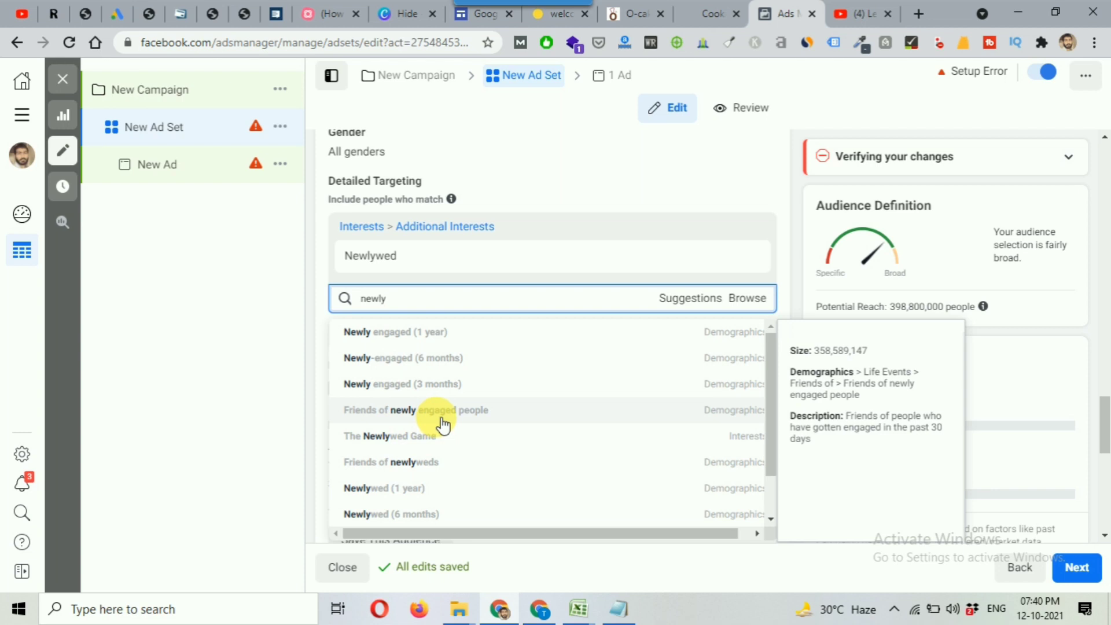
pyautogui.doubleClick(399, 299)
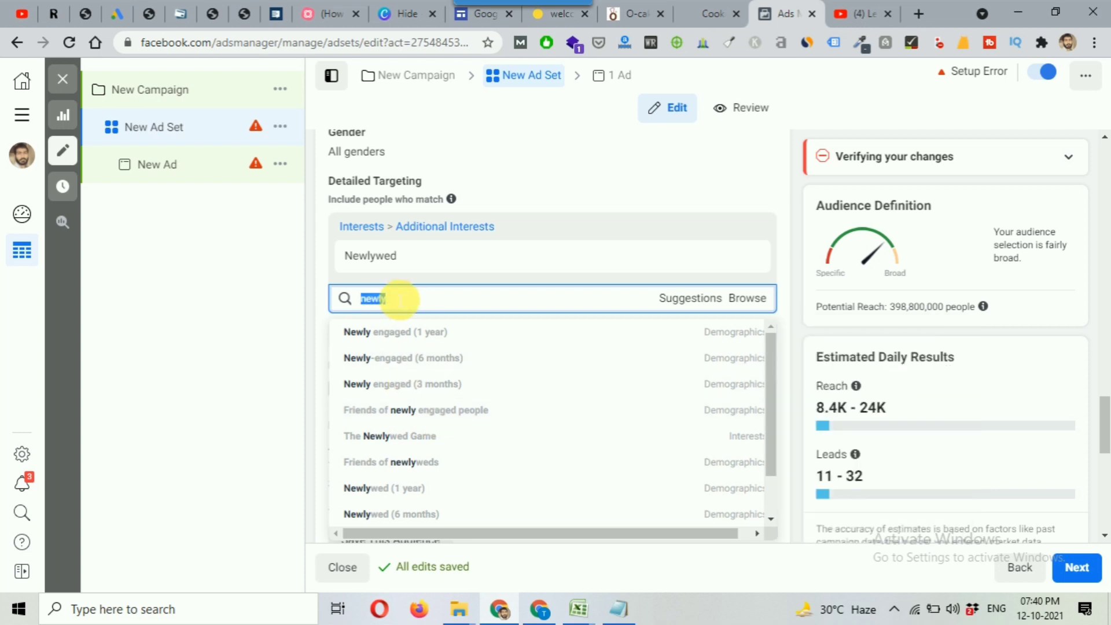
pyautogui.write('annivery')
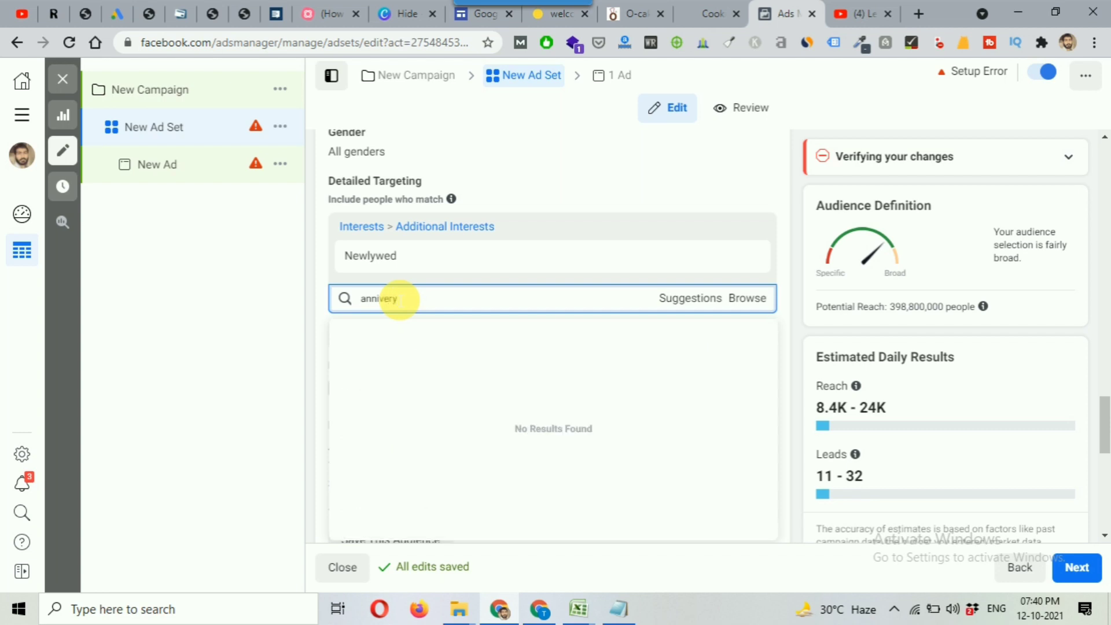
pyautogui.press('BackSpace')
pyautogui.press('BackSpace')
pyautogui.press('BackSpace')
pyautogui.press('BackSpace')
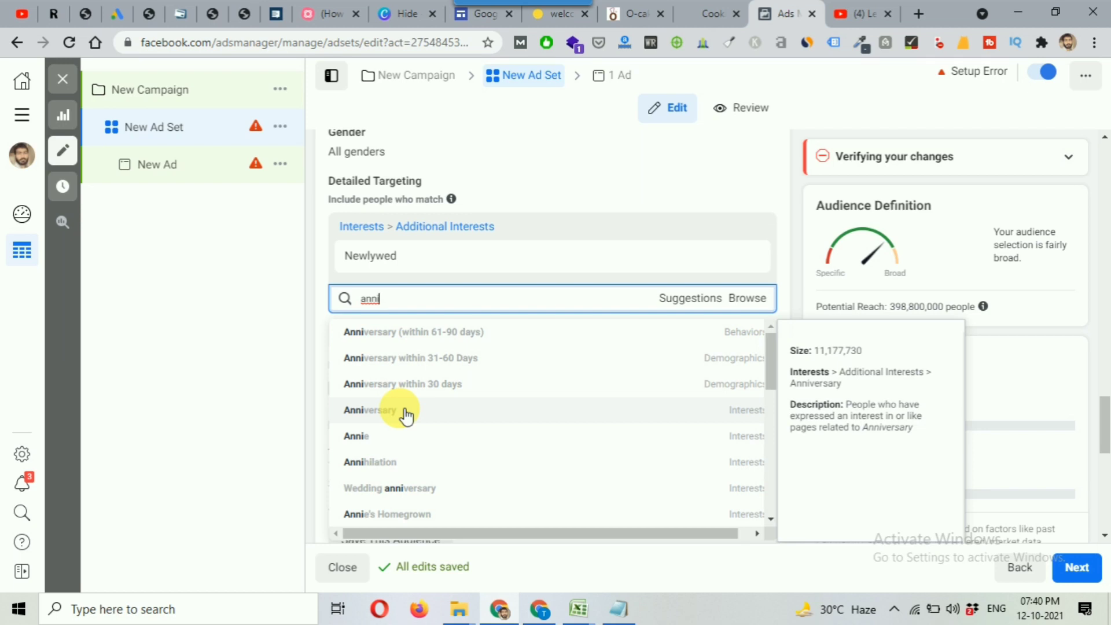
pyautogui.click(788, 273)
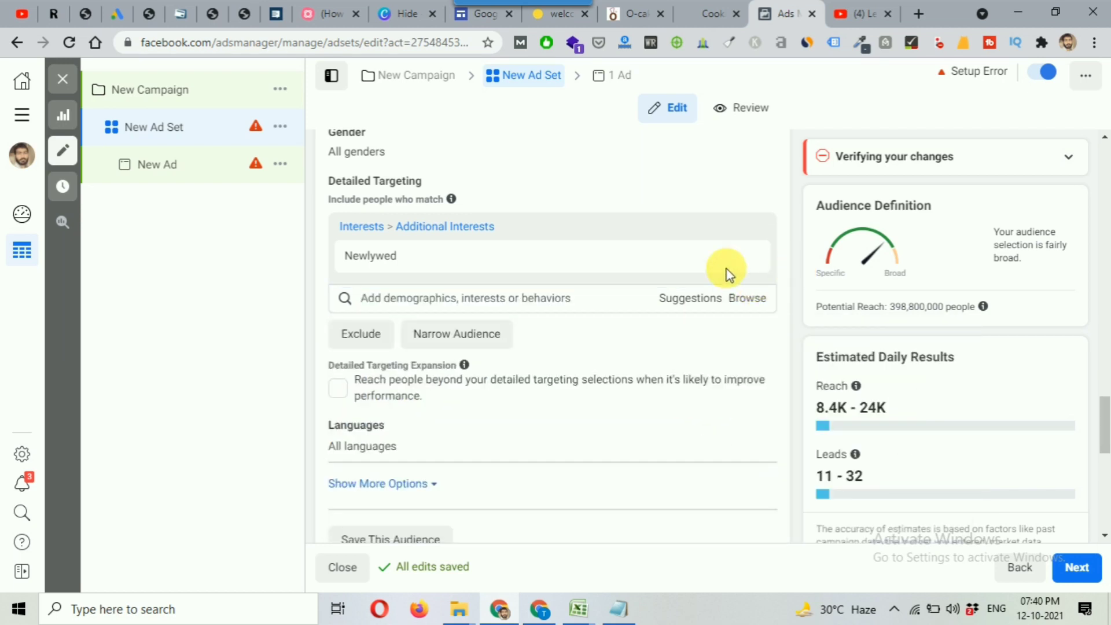
# Search detailed targeting for "makemy" and add the MakeMyTrip interest to the audience.
pyautogui.click(417, 299)
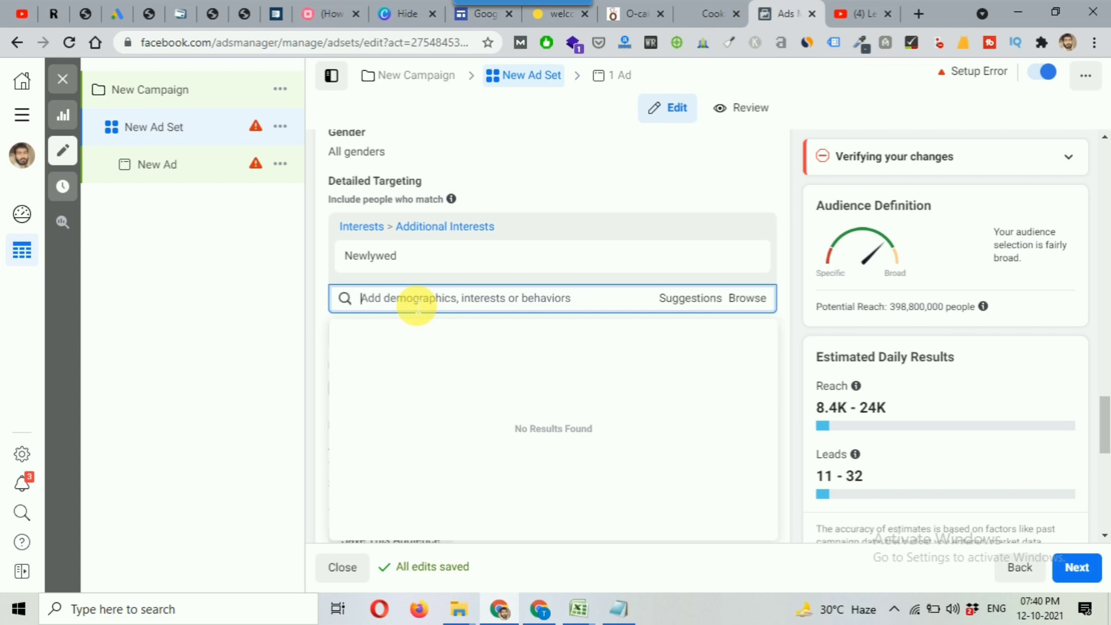
pyautogui.write('makemy')
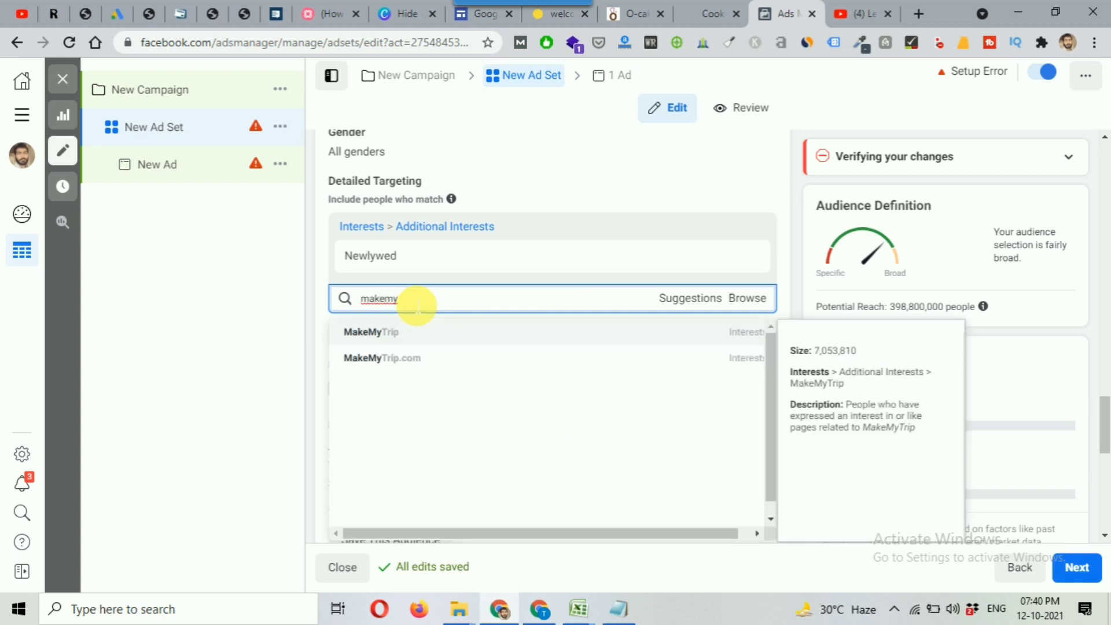
pyautogui.click(394, 333)
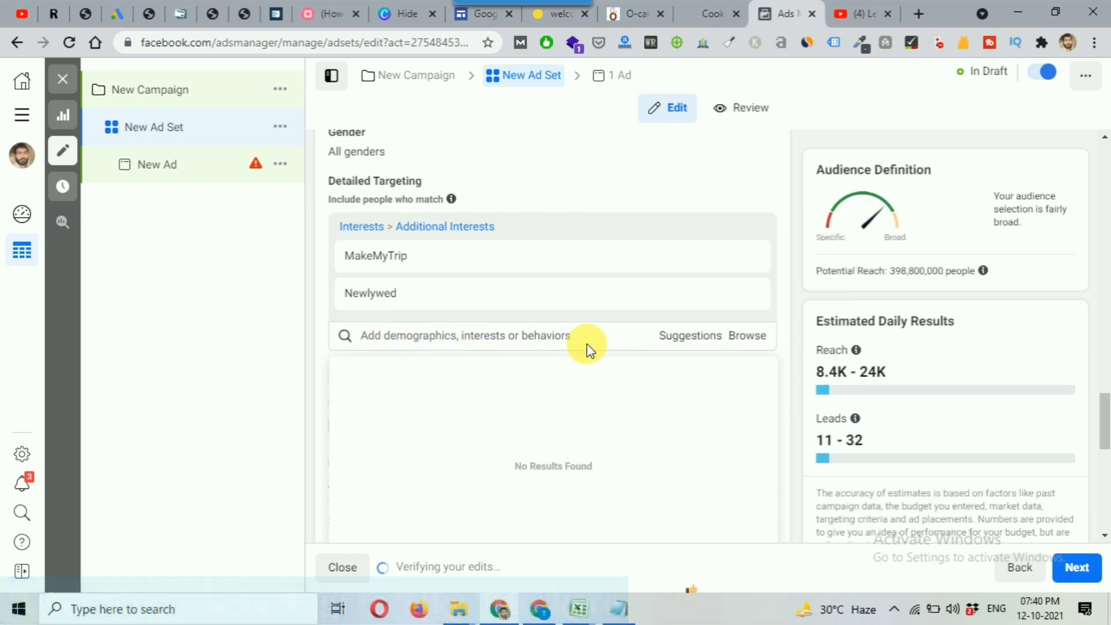
# Examine the suggested detailed targeting options related to MakeMyTrip and Newlywed without adding any of them.
pyautogui.click(787, 324)
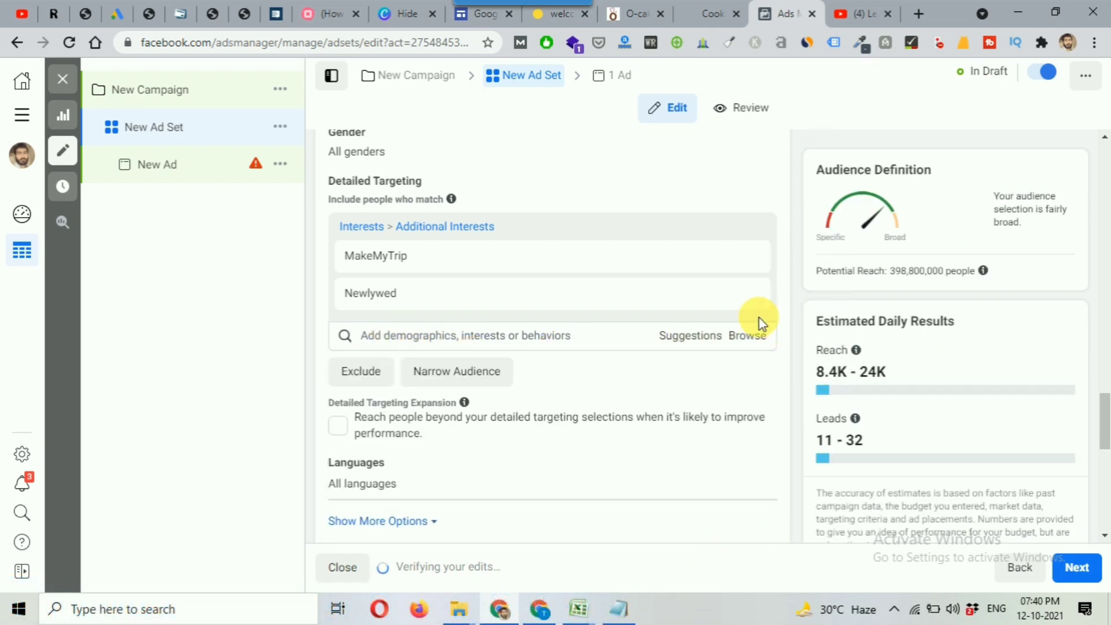
pyautogui.click(690, 346)
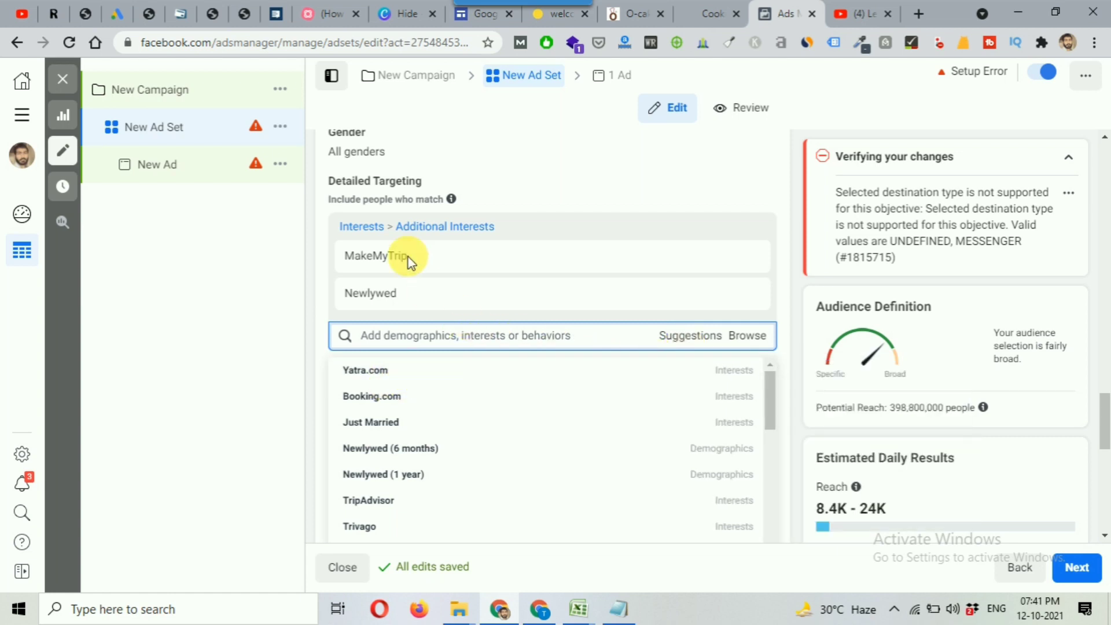
pyautogui.moveTo(414, 285)
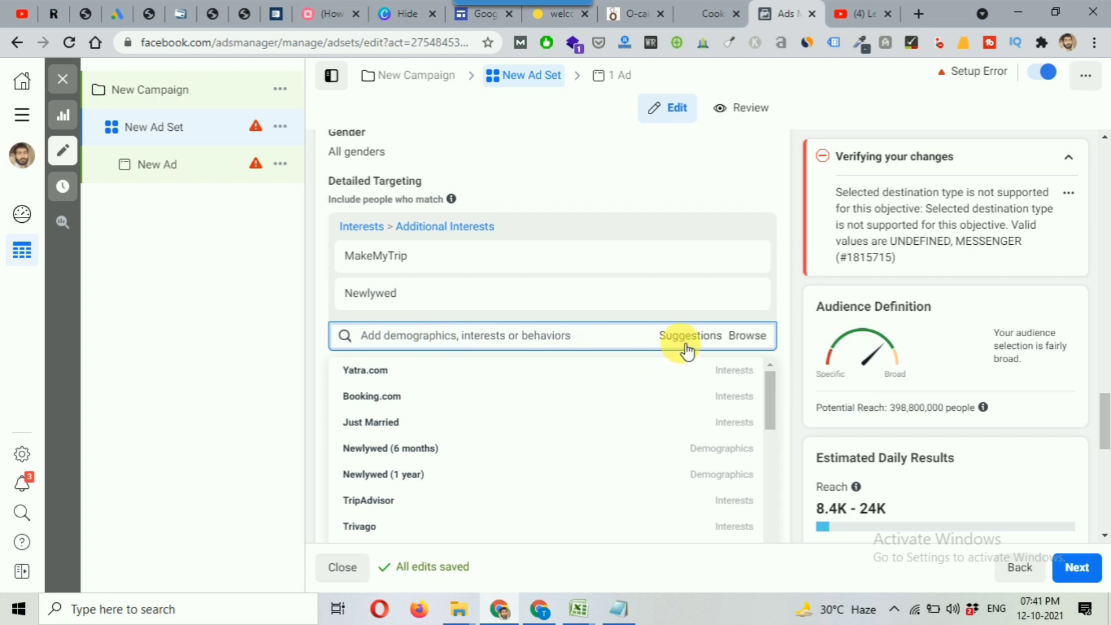
pyautogui.moveTo(377, 394)
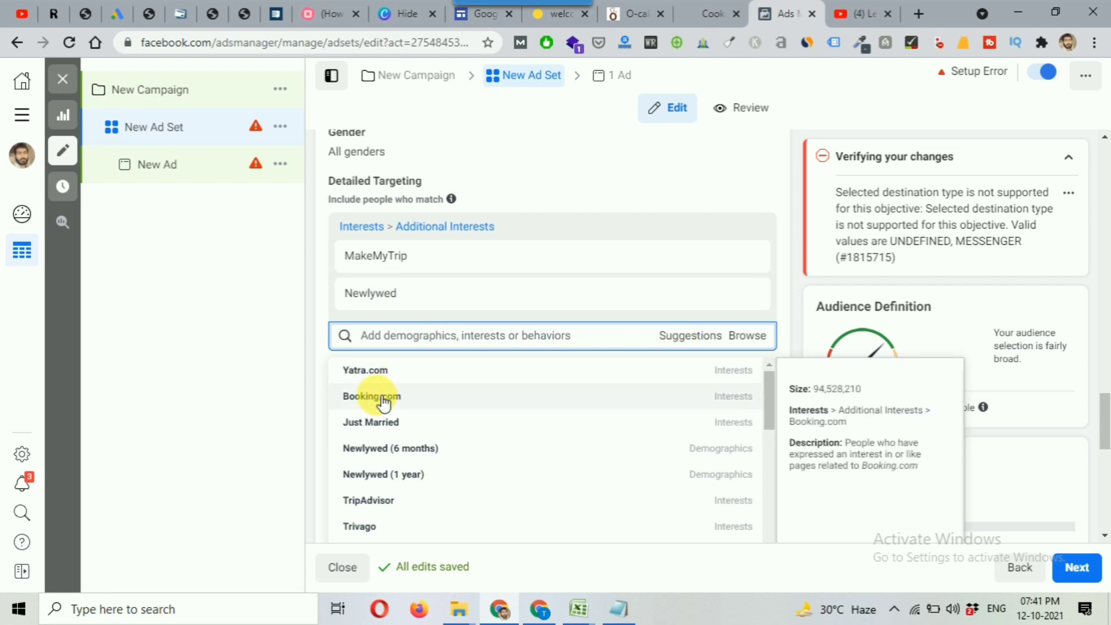
pyautogui.moveTo(384, 418)
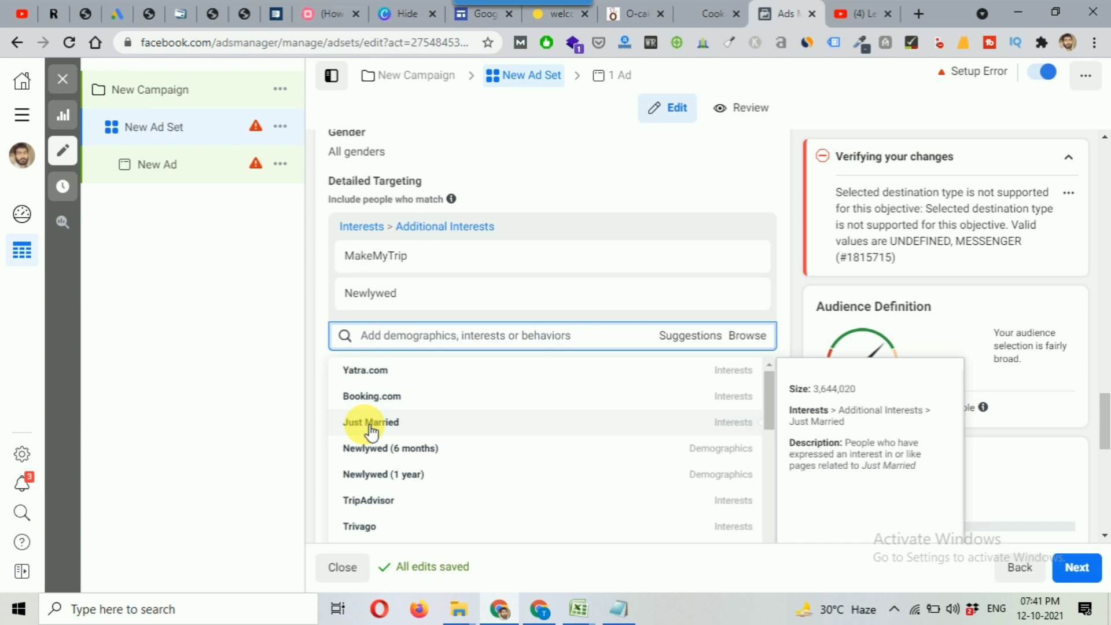
pyautogui.scroll(-1, 468, 442)
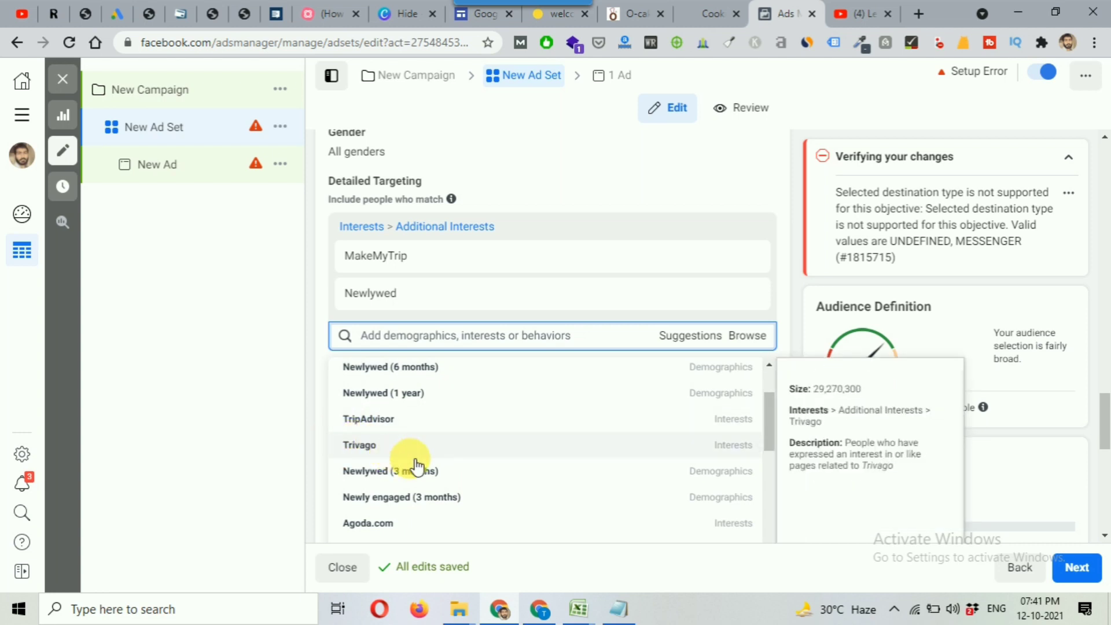
pyautogui.scroll(-1, 425, 472)
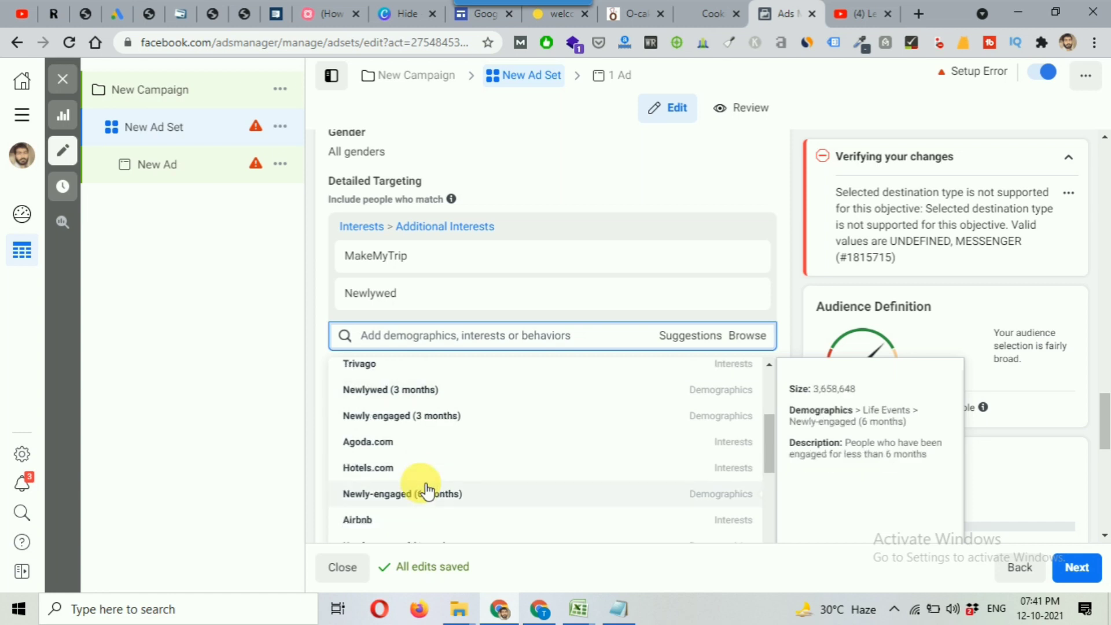
pyautogui.scroll(-1, 451, 491)
pyautogui.scroll(-1, 466, 490)
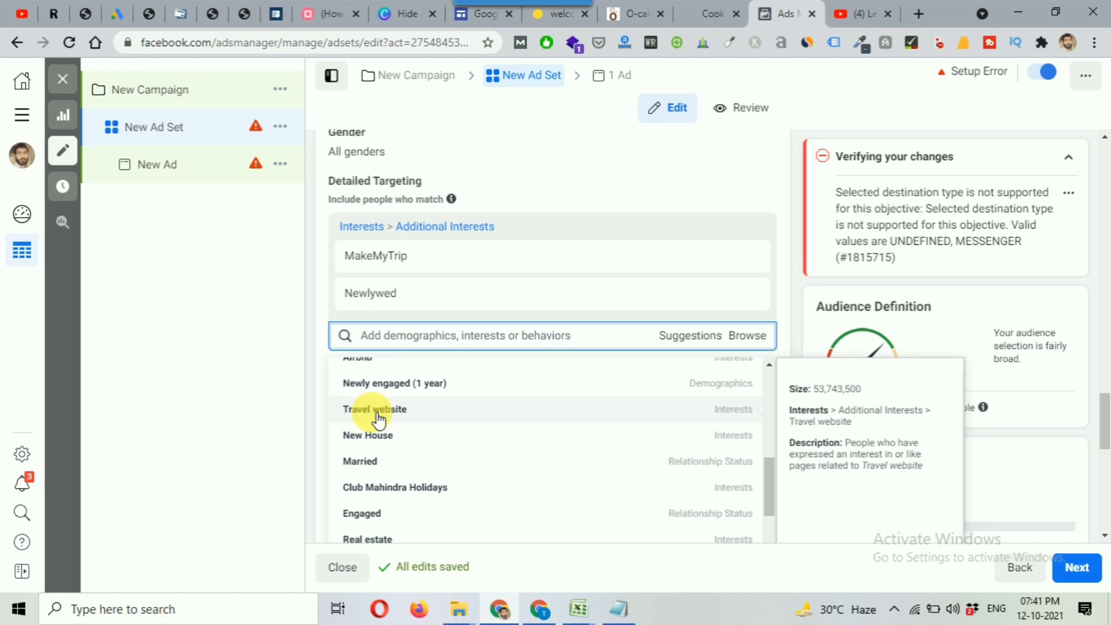
pyautogui.scroll(-1, 378, 416)
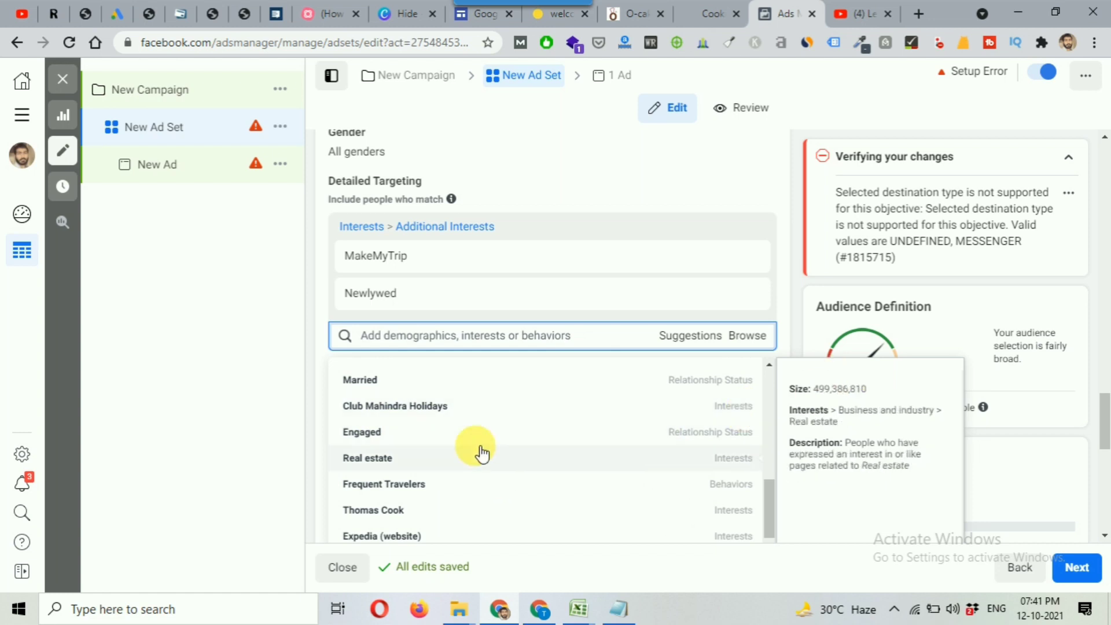
pyautogui.click(793, 314)
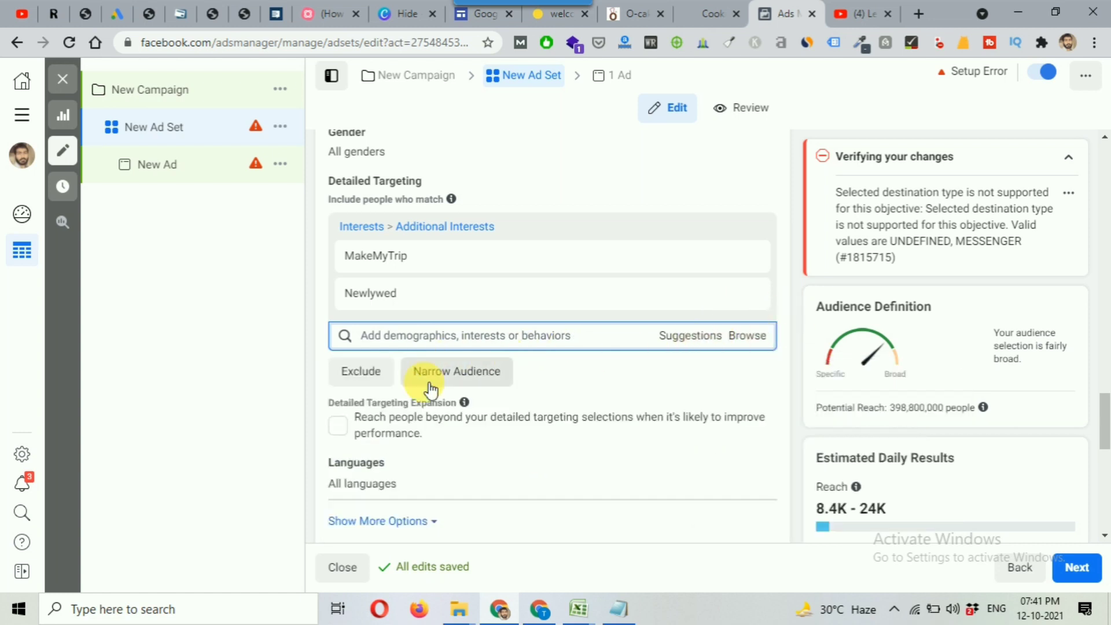
# Add a narrowing condition to the audience and browse its Mobile Device User options under Behaviors.
pyautogui.click(487, 373)
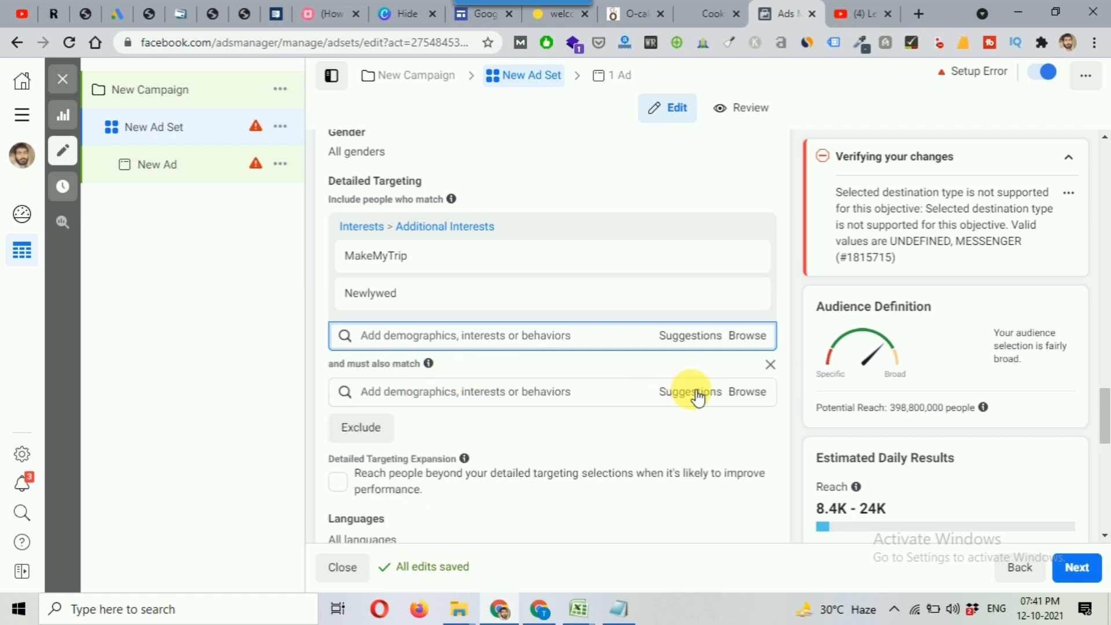
pyautogui.click(755, 393)
pyautogui.scroll(-2, 790, 371)
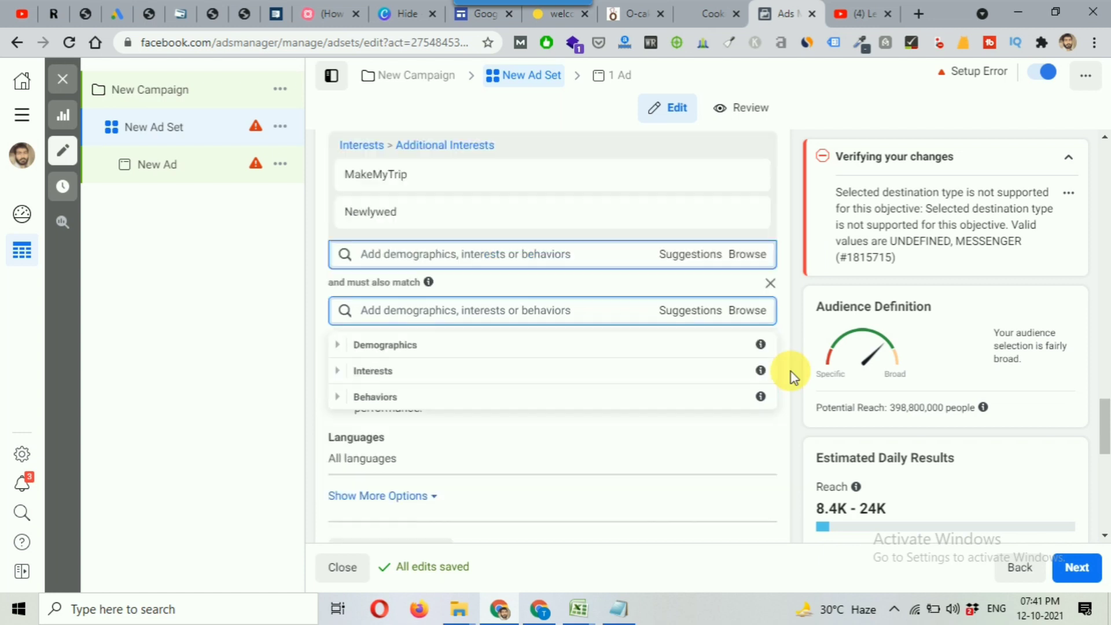
pyautogui.click(341, 396)
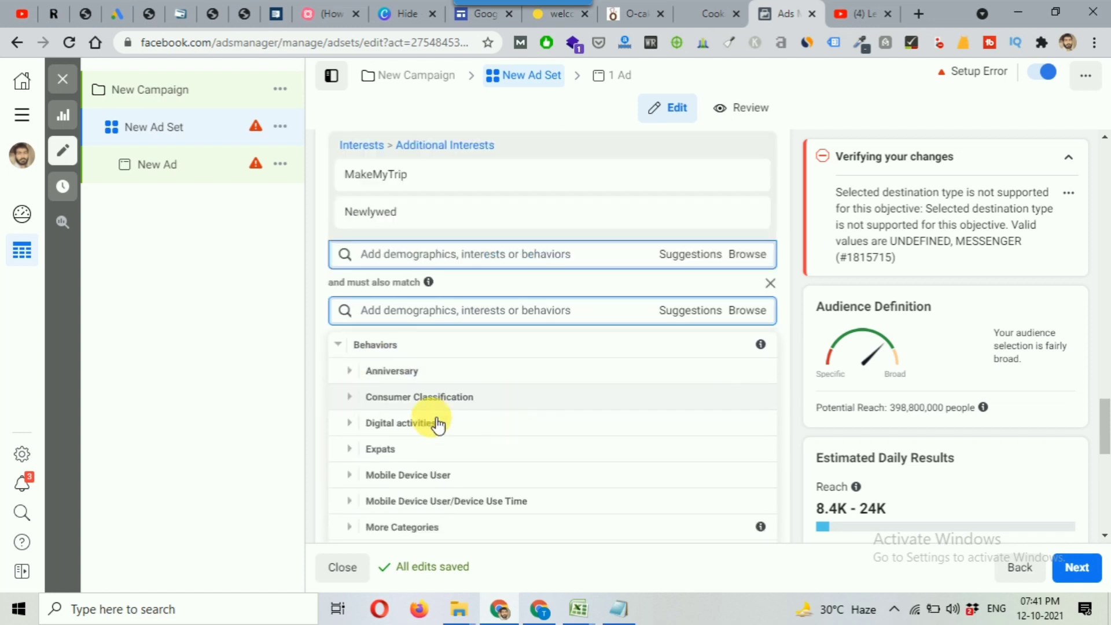
pyautogui.scroll(-2, 395, 431)
pyautogui.click(355, 396)
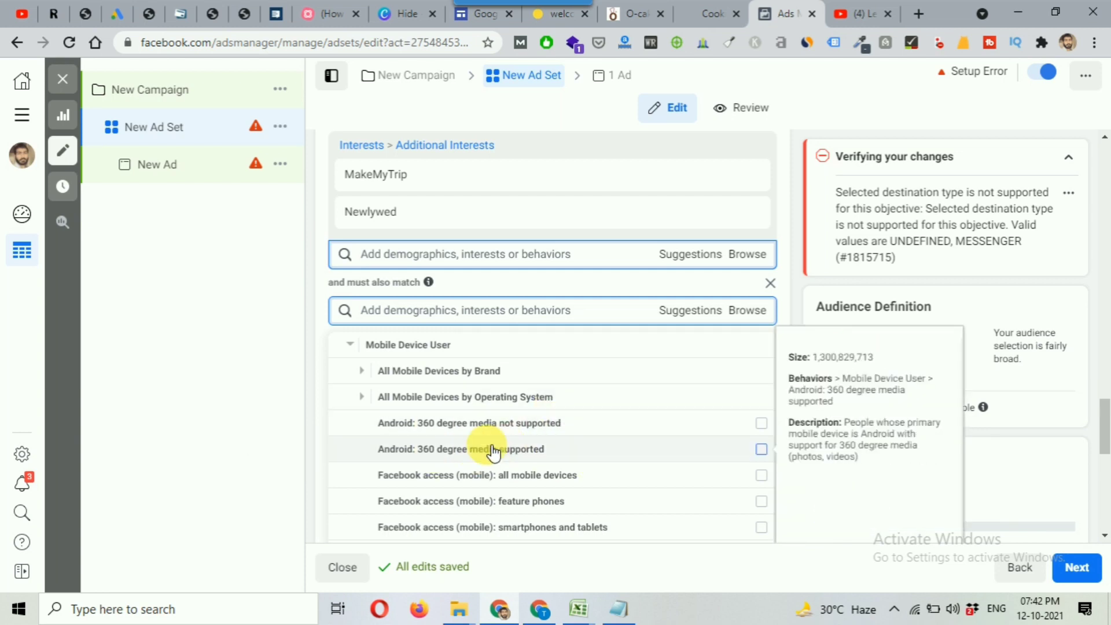
pyautogui.scroll(-2, 493, 451)
pyautogui.scroll(2, 436, 446)
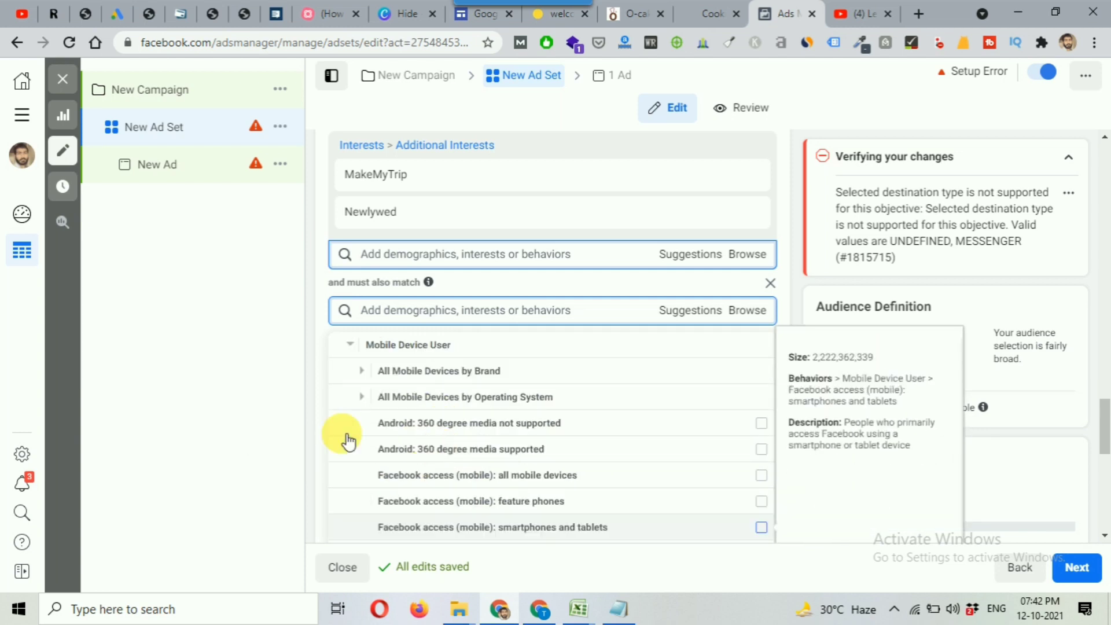
pyautogui.scroll(-2, 451, 431)
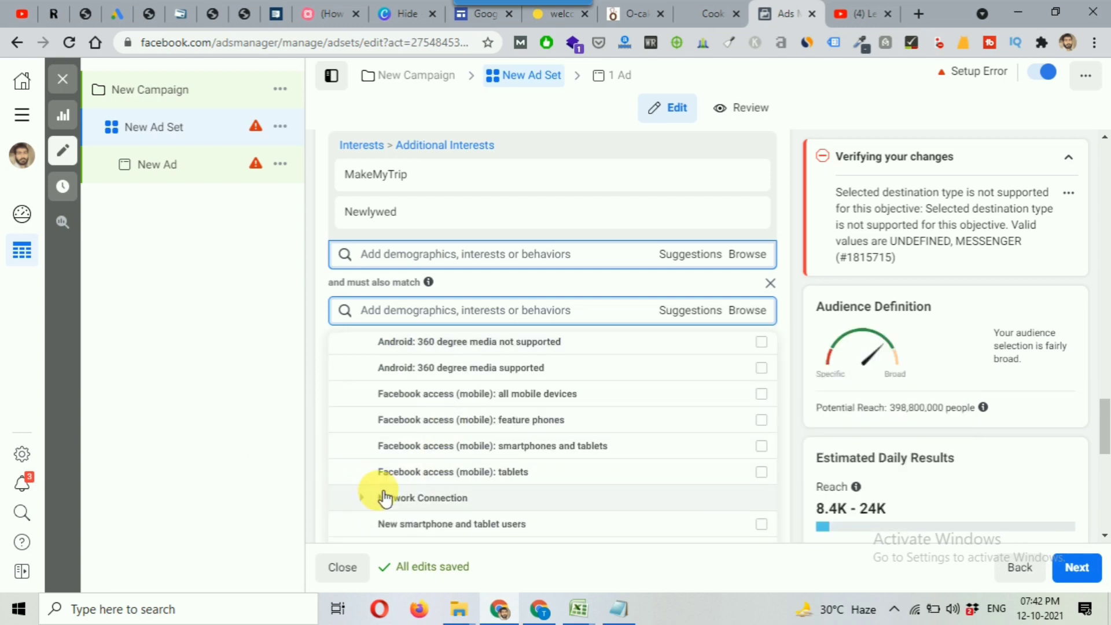
pyautogui.scroll(2, 509, 408)
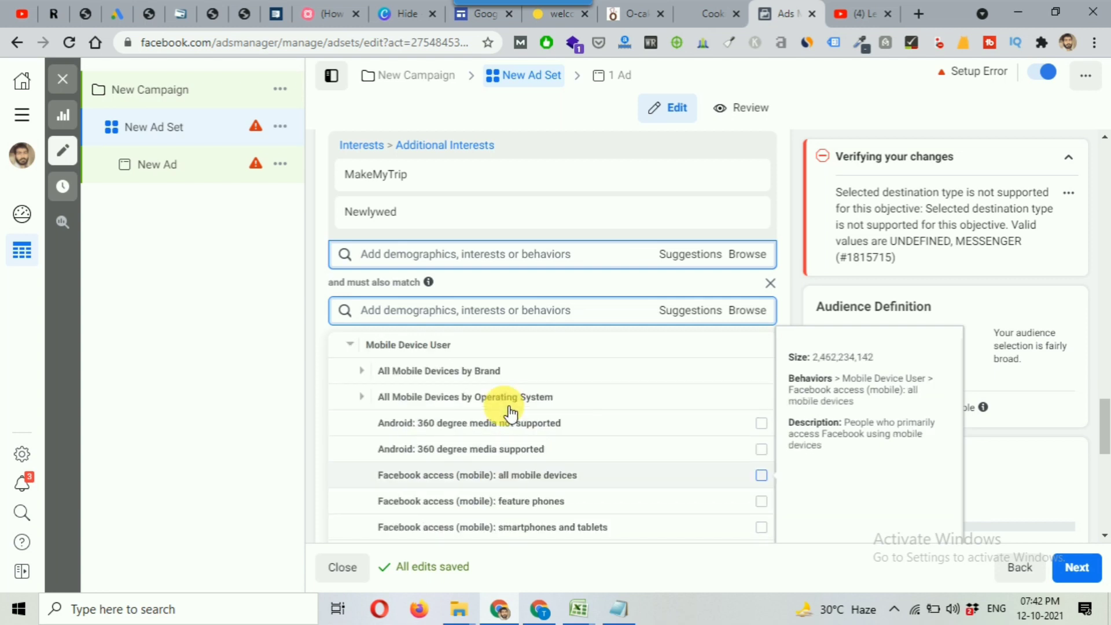
# Examine the mobile device brand categories, including the Apple devices, and collapse the Mobile Device User category.
pyautogui.click(358, 369)
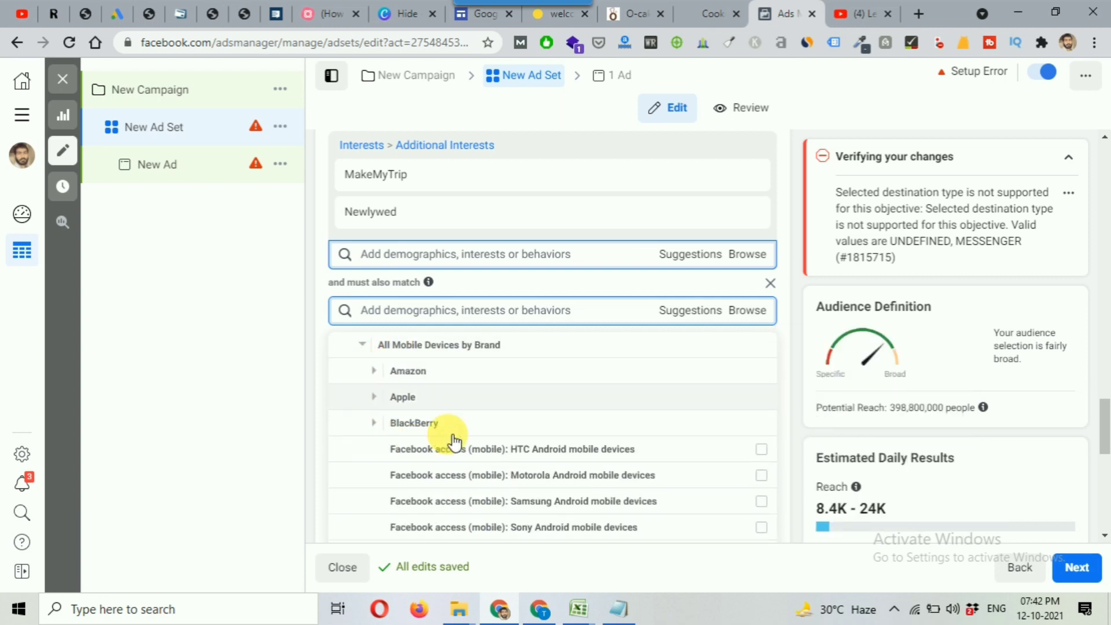
pyautogui.click(373, 397)
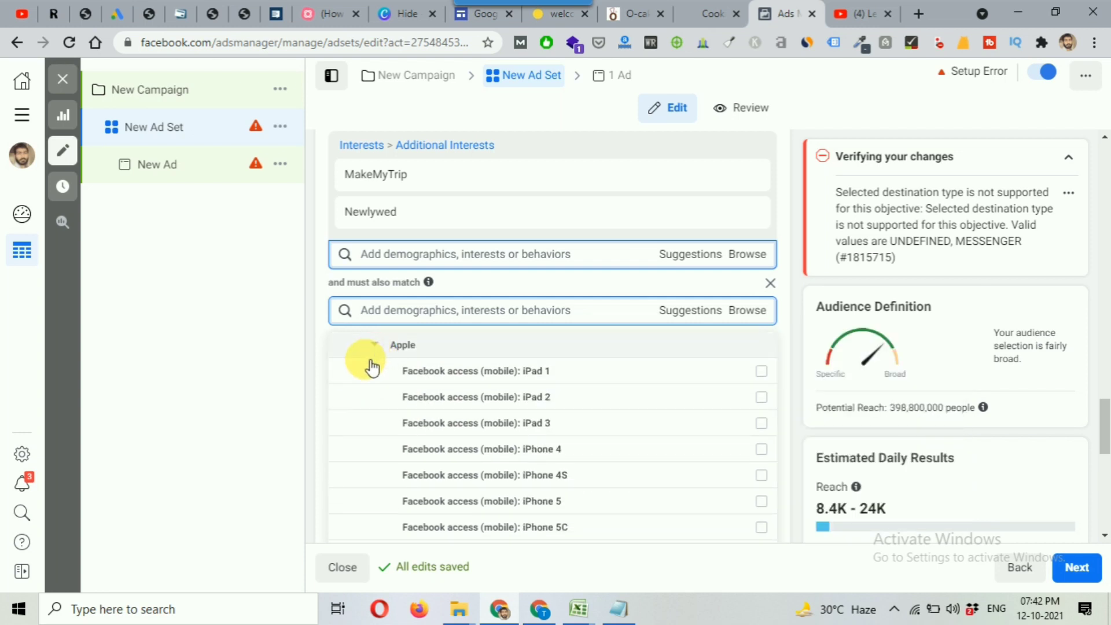
pyautogui.scroll(2, 382, 434)
pyautogui.click(375, 425)
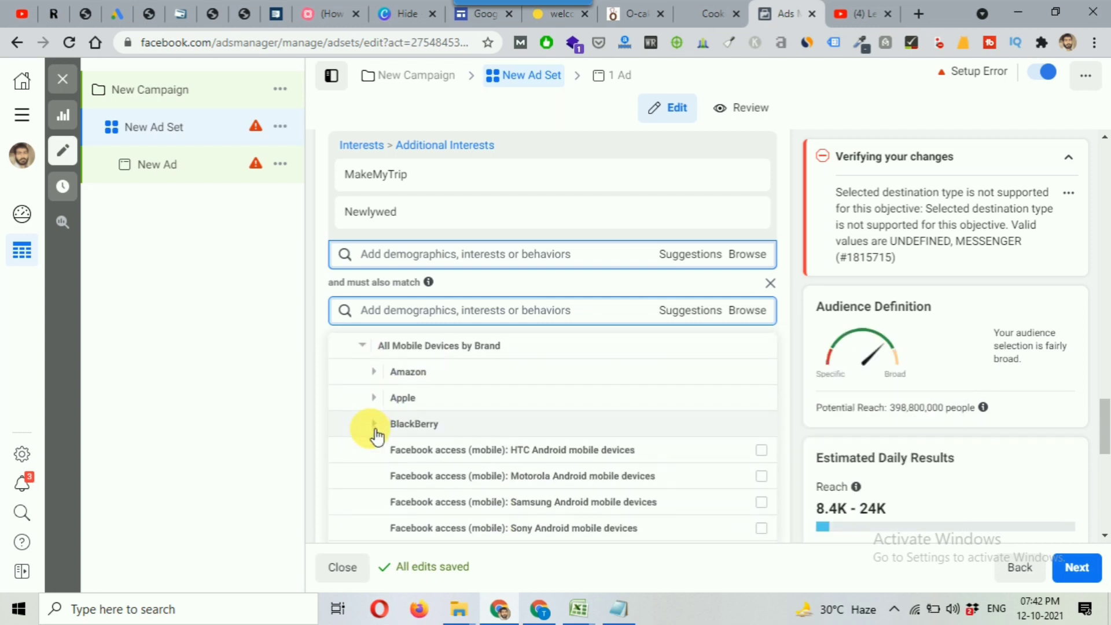
pyautogui.scroll(2, 378, 434)
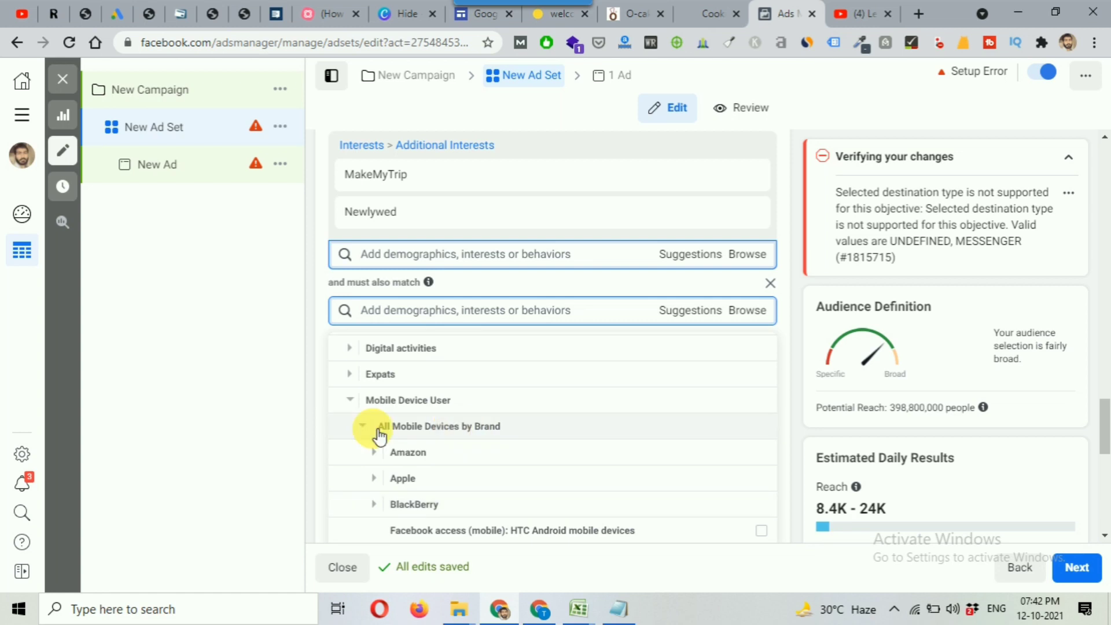
pyautogui.click(350, 399)
pyautogui.scroll(2, 417, 393)
# Search the narrowing condition for "enga" and select the Engaged Shoppers behavior.
pyautogui.click(435, 319)
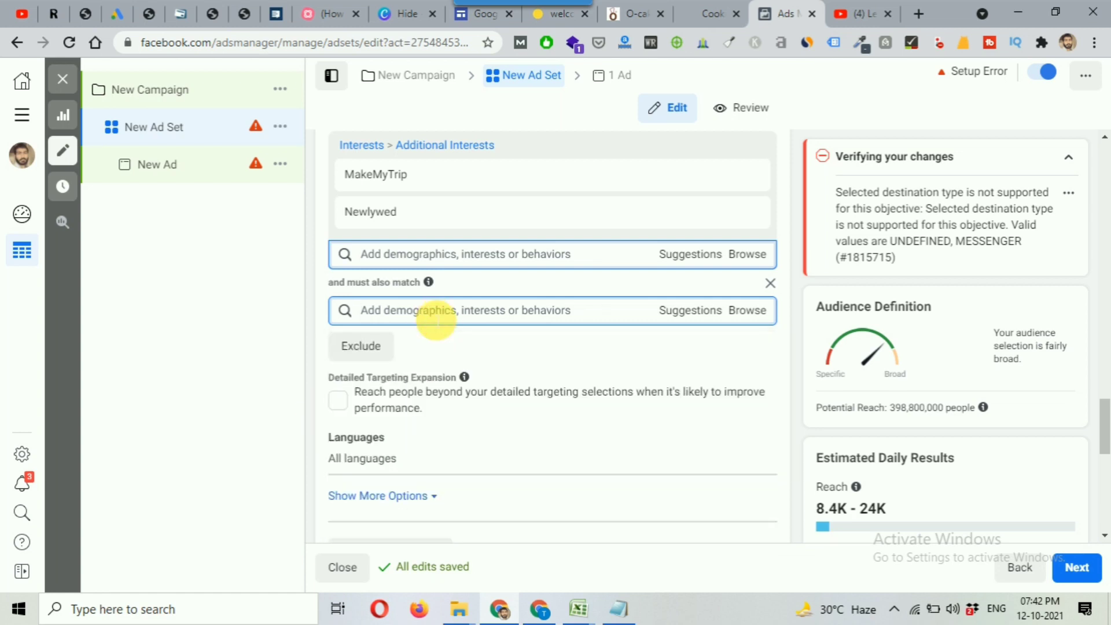
pyautogui.write('eng')
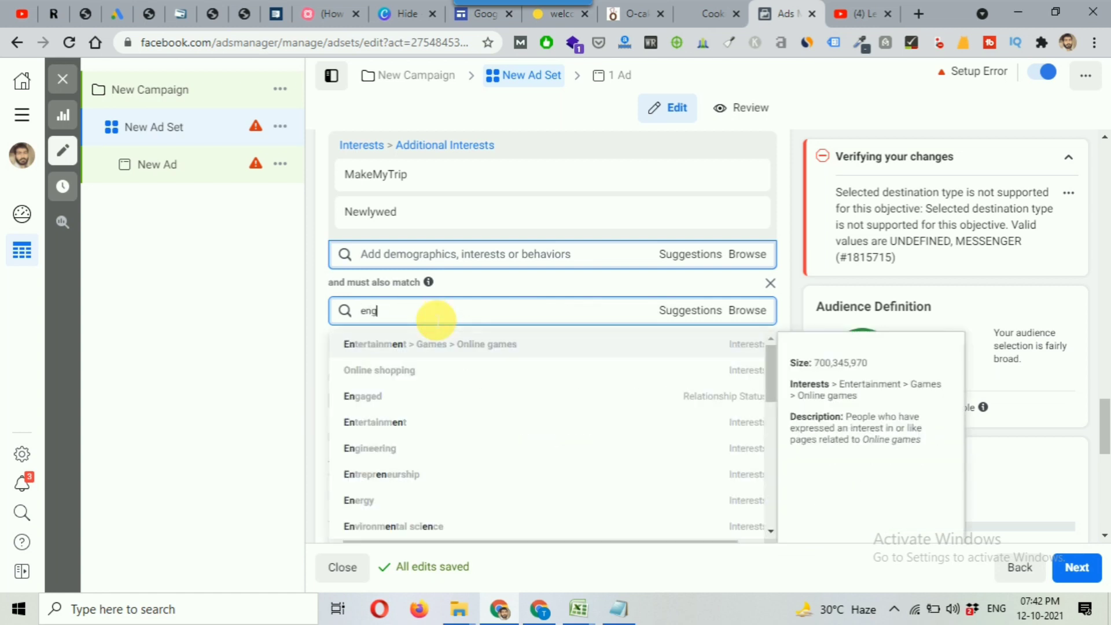
pyautogui.write('a')
pyautogui.write('e')
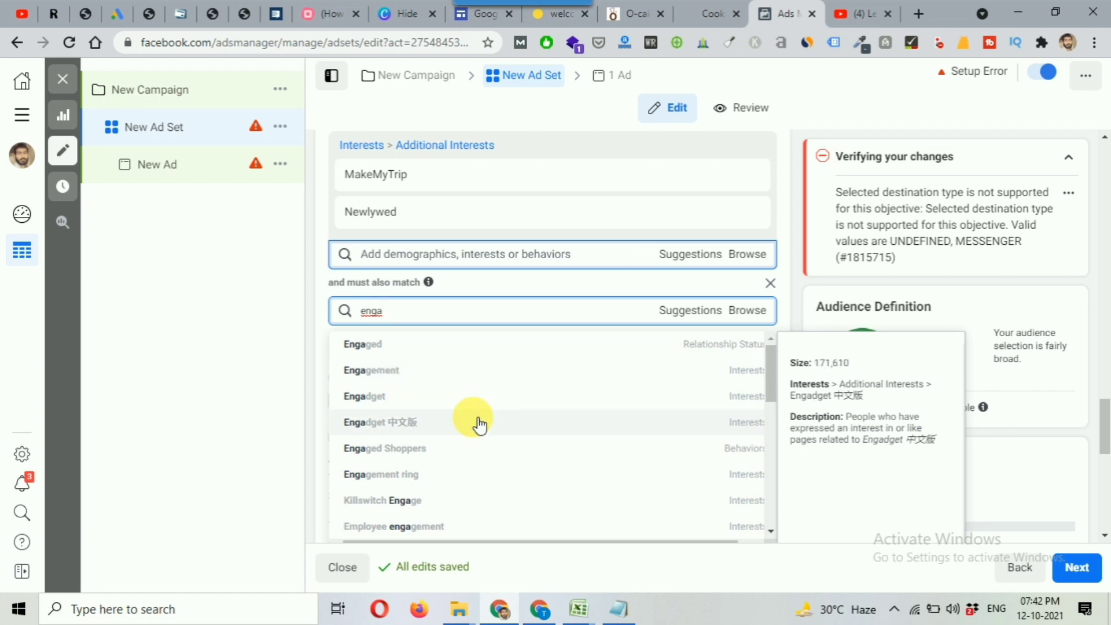
pyautogui.scroll(-1, 476, 421)
pyautogui.scroll(1, 463, 430)
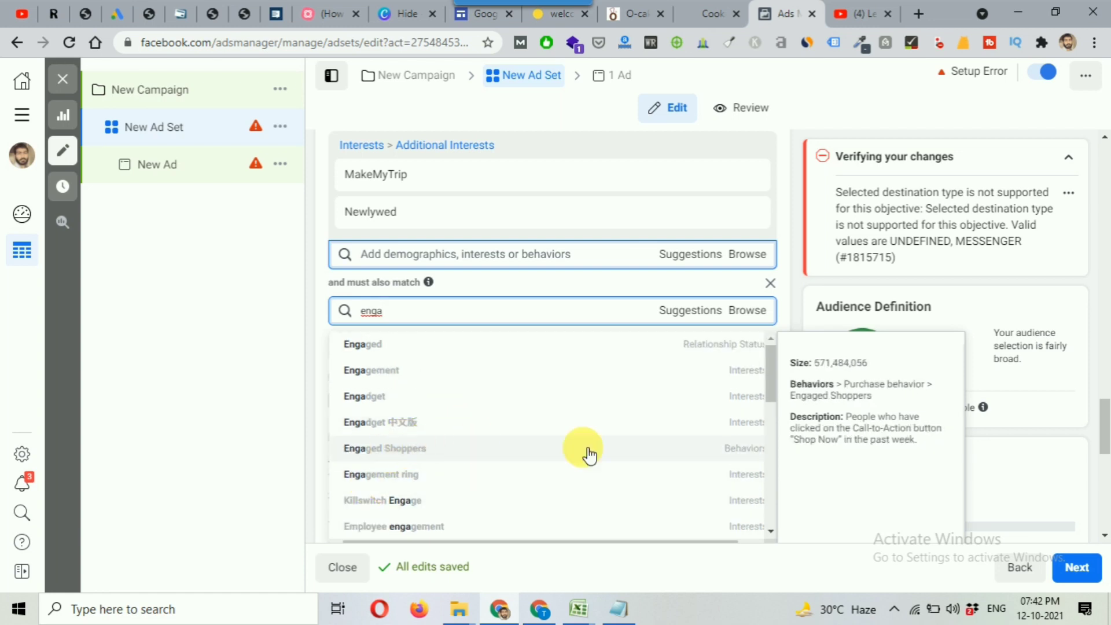
pyautogui.click(588, 450)
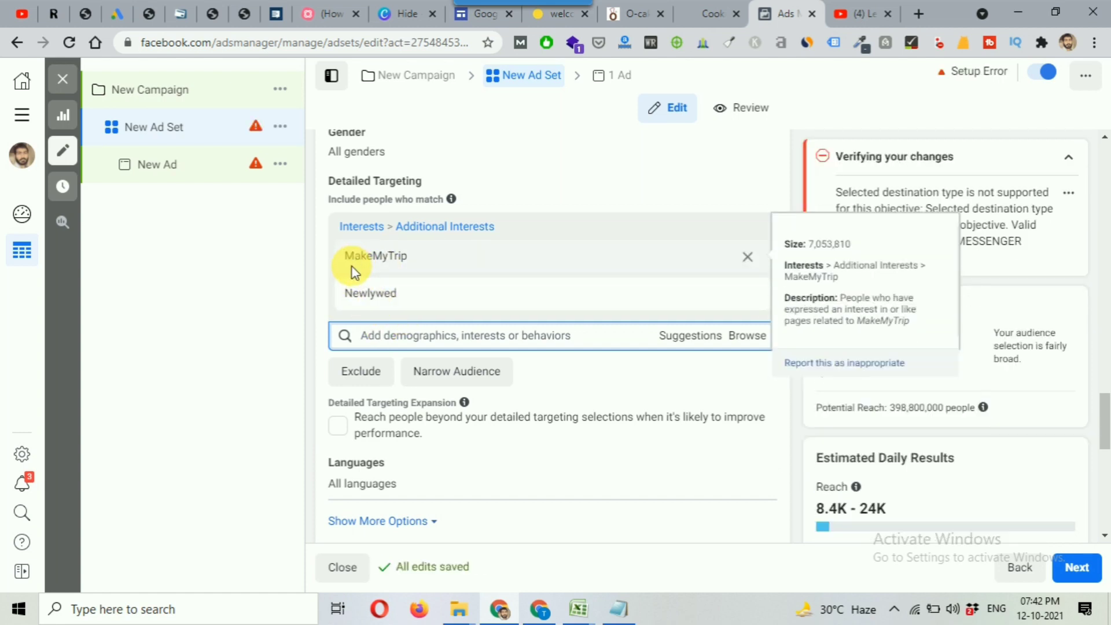
# Narrow the audience by searching for "engaged" and adding the Engaged Shoppers behavior as a must-also-match condition.
pyautogui.click(457, 375)
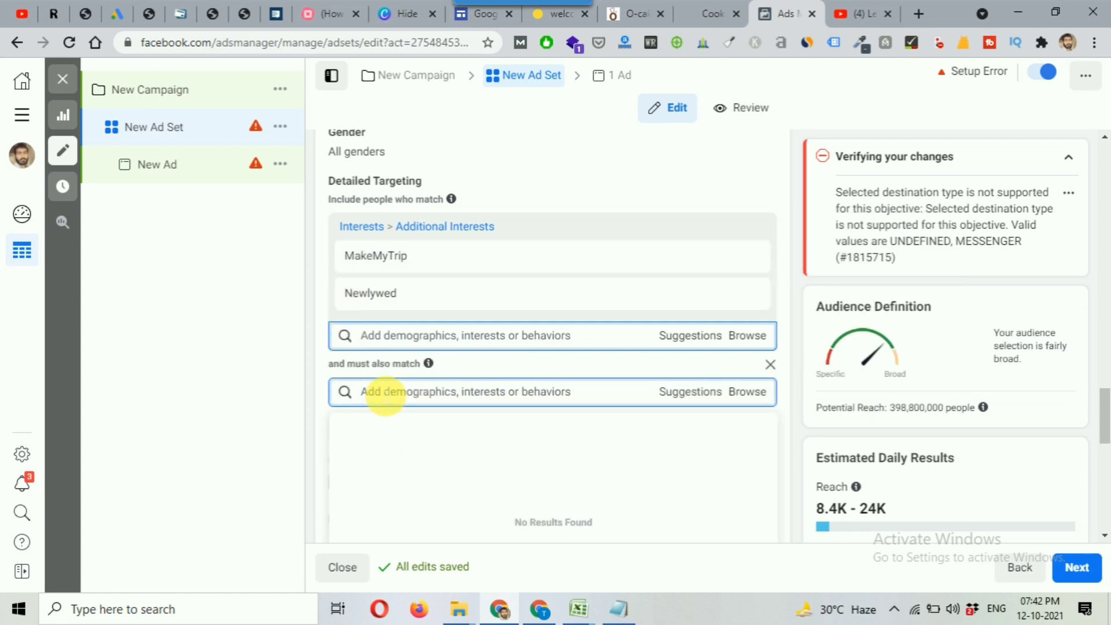
pyautogui.write('engaged')
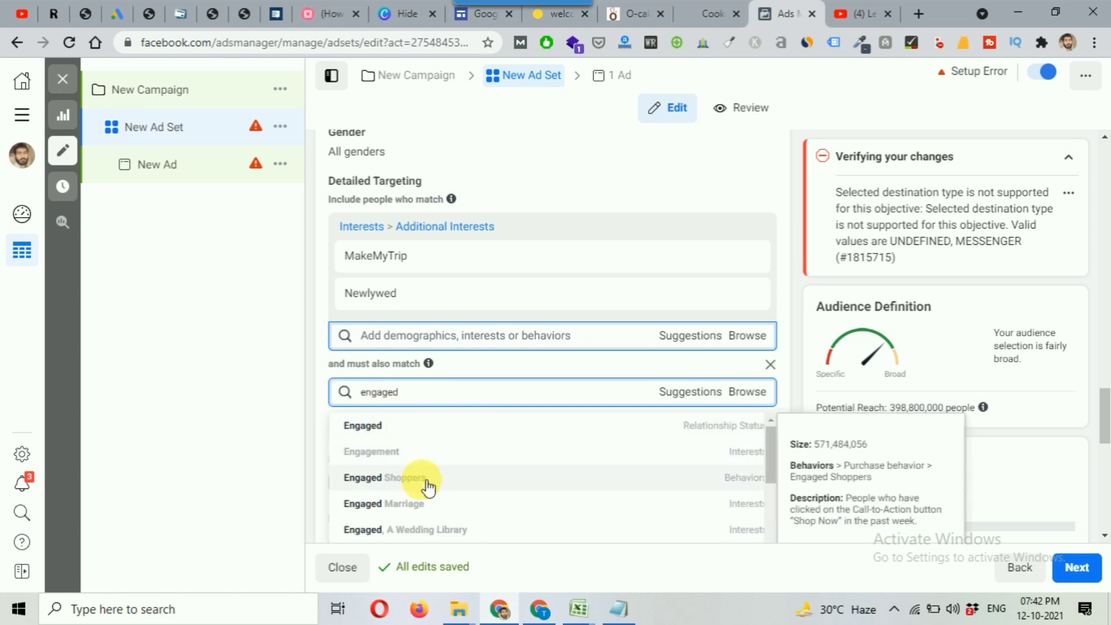
pyautogui.click(426, 483)
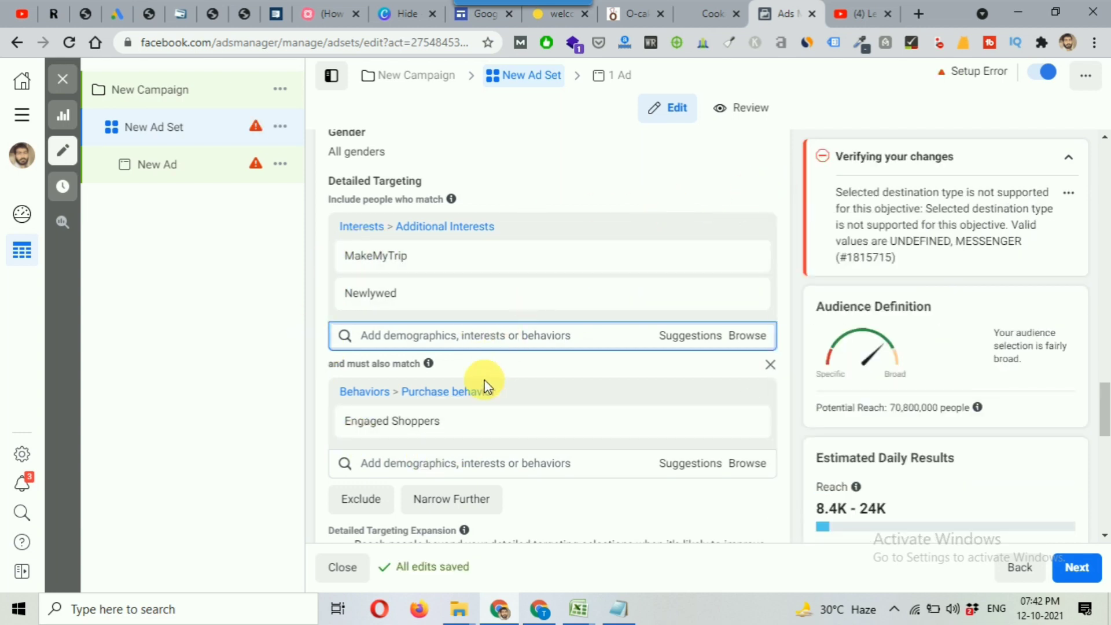
# Look over the Learn Facebook Ads in Hindi playlist on YouTube and return to the ad set in Ads Manager.
pyautogui.click(858, 21)
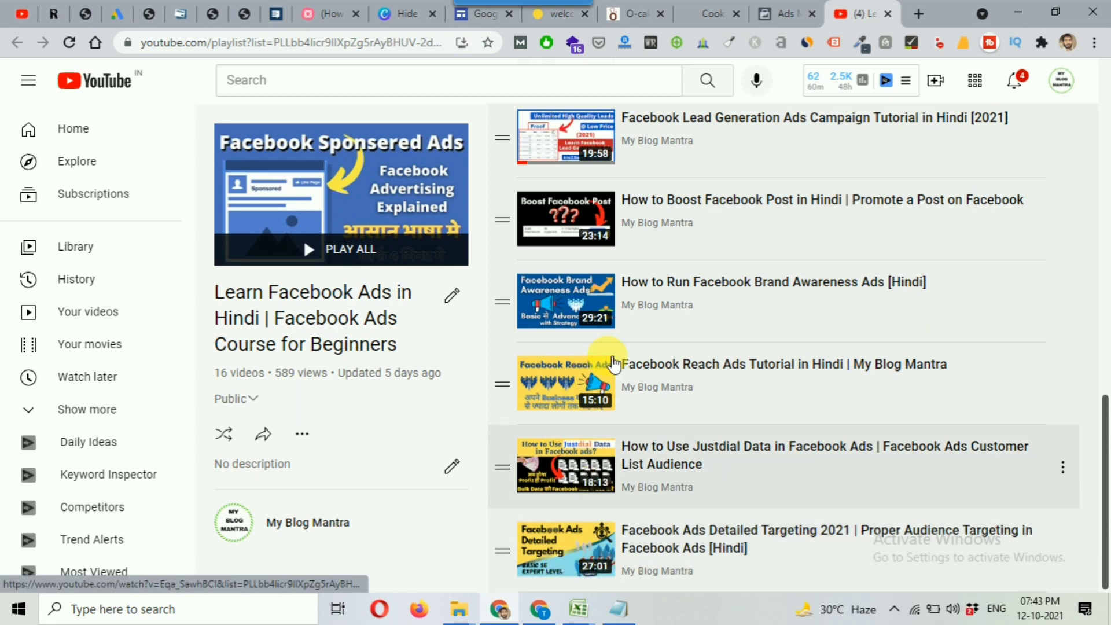
pyautogui.click(764, 17)
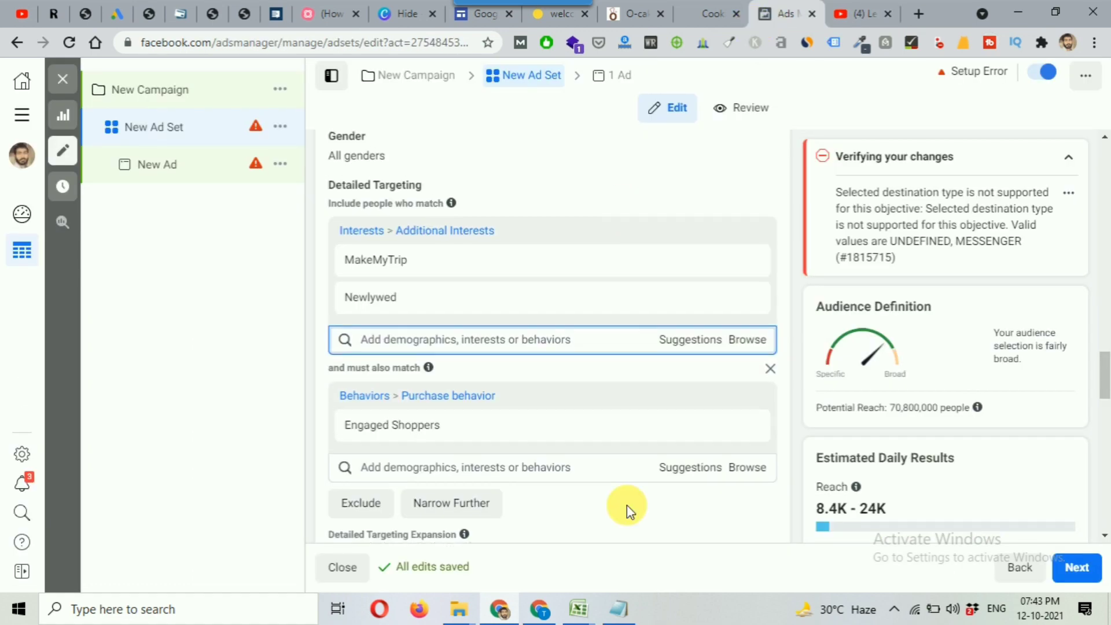